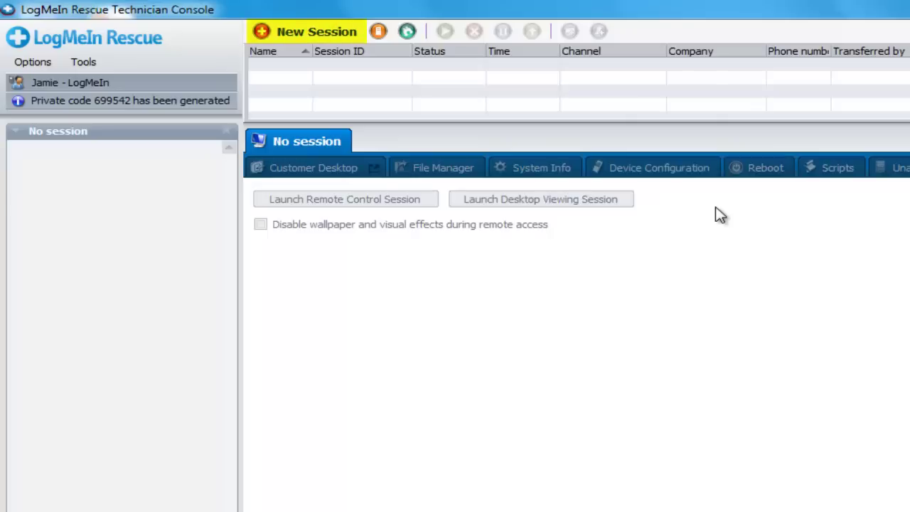
left_click(299, 39)
left_click(297, 193)
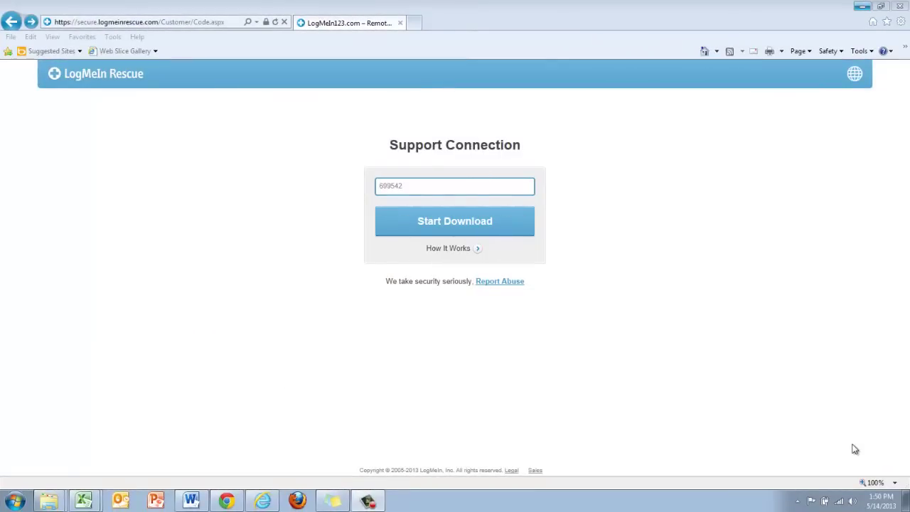
left_click(496, 217)
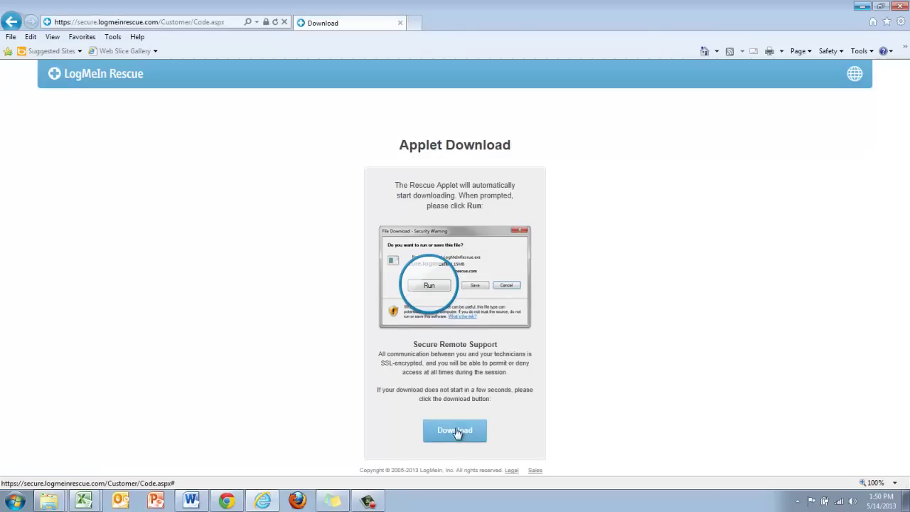
left_click(456, 431)
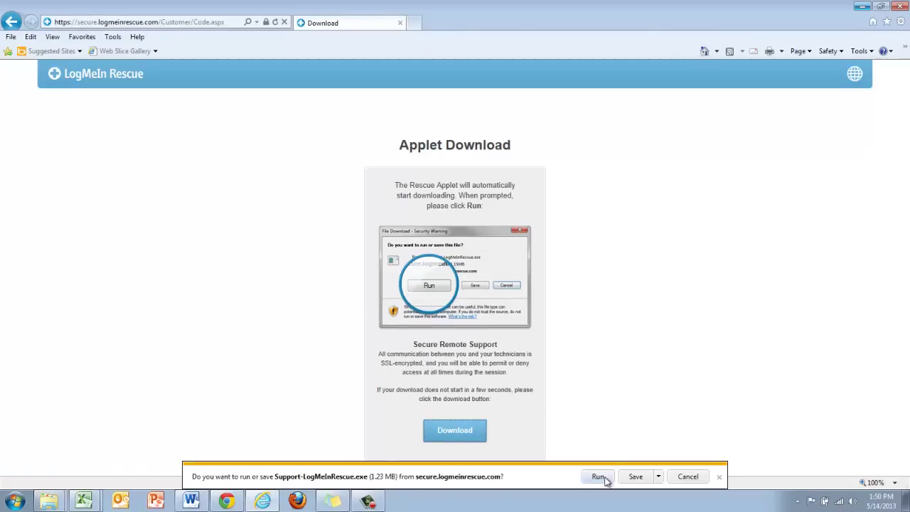
left_click(597, 476)
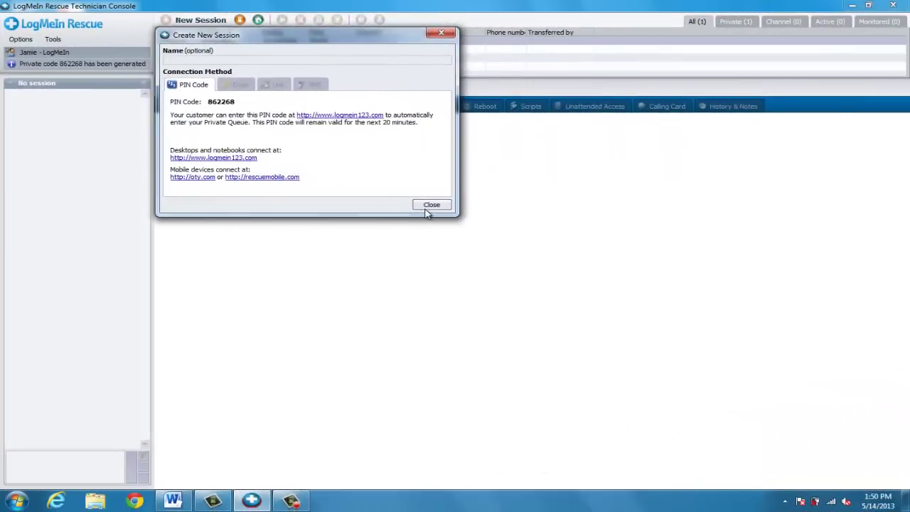
Close the new-session dialog, start the waiting customer session, and accept the customer's permission prompt.
left_click(429, 205)
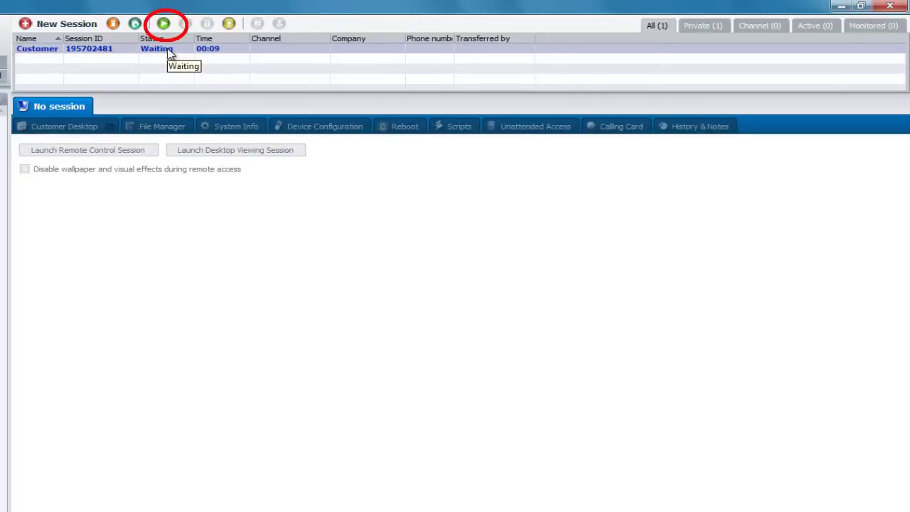
left_click(163, 24)
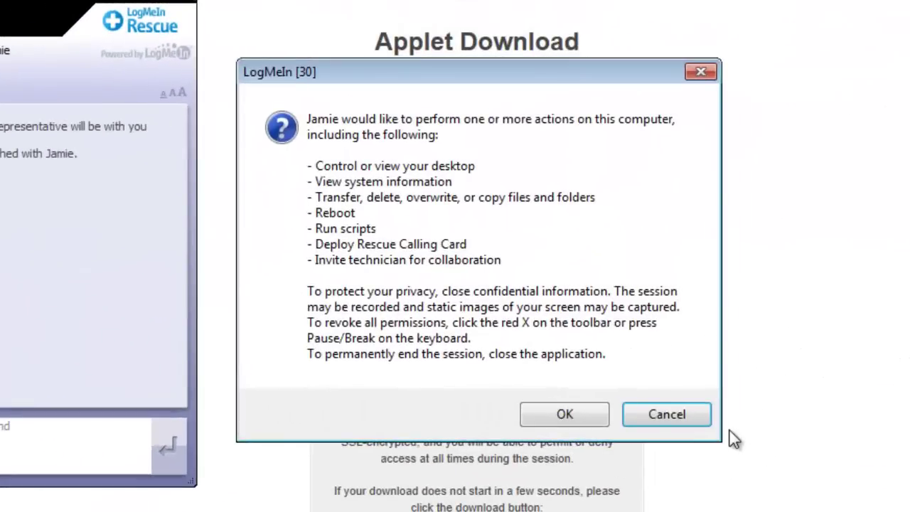
left_click(560, 415)
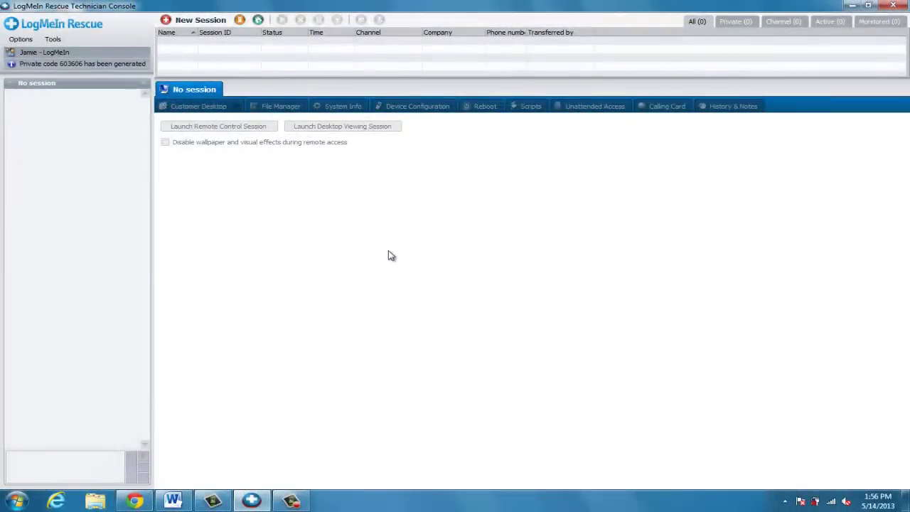
Look over the Administration Center's Rescue Resources page, then go back to the Technician Console.
left_click(135, 500)
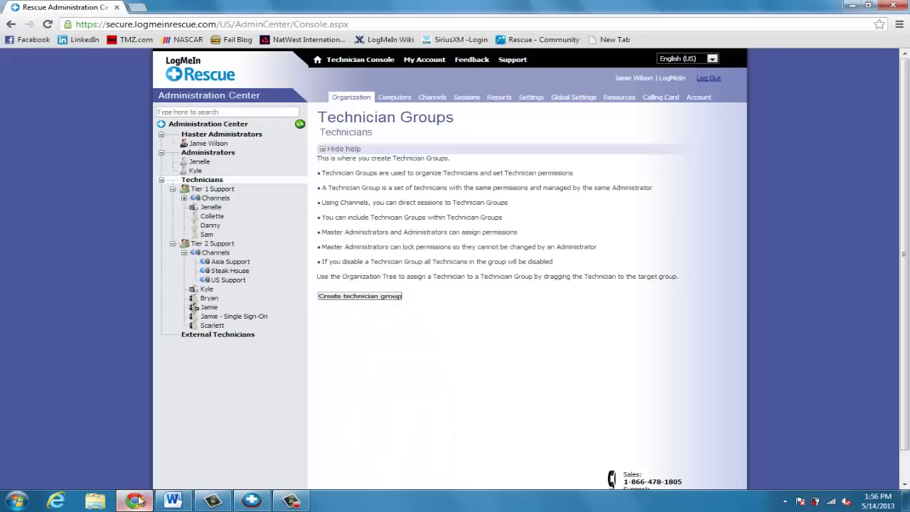
left_click(620, 99)
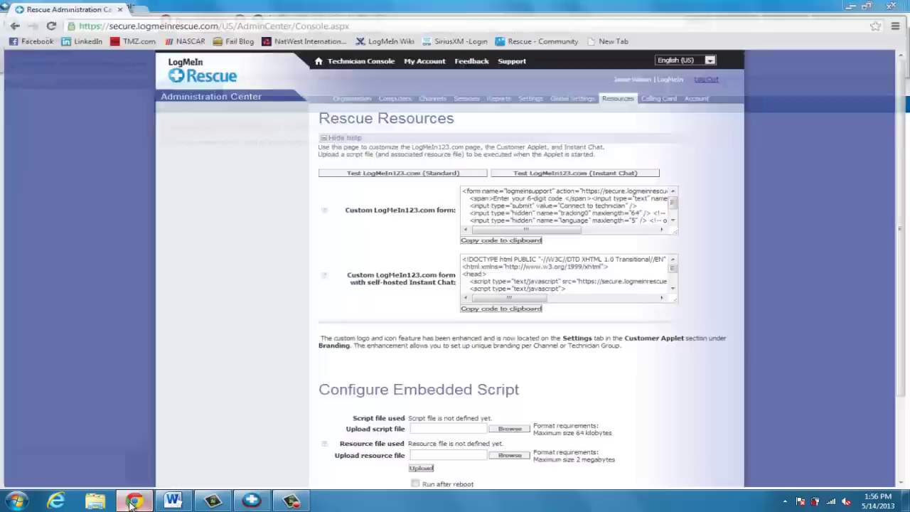
key("alt+Tab")
Generate a PIN code and have the customer download and run the applet via the Xayona form.
left_click(205, 22)
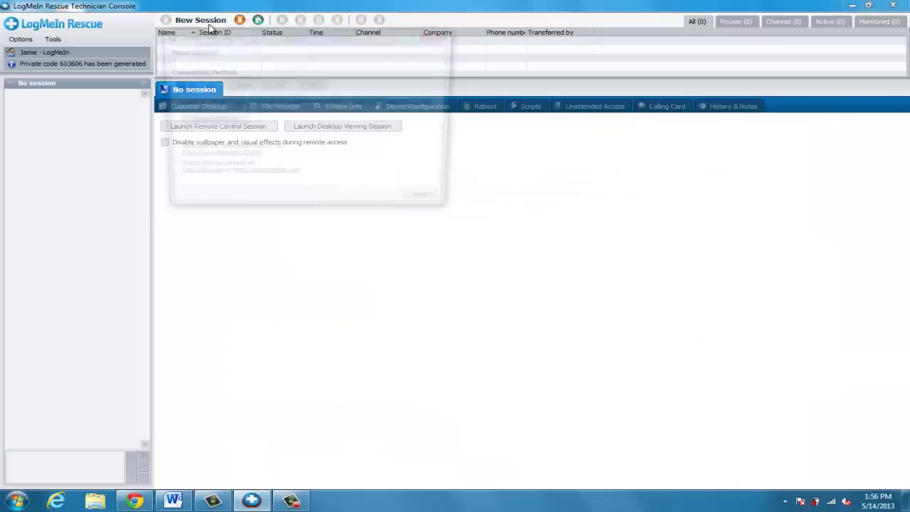
left_click(208, 122)
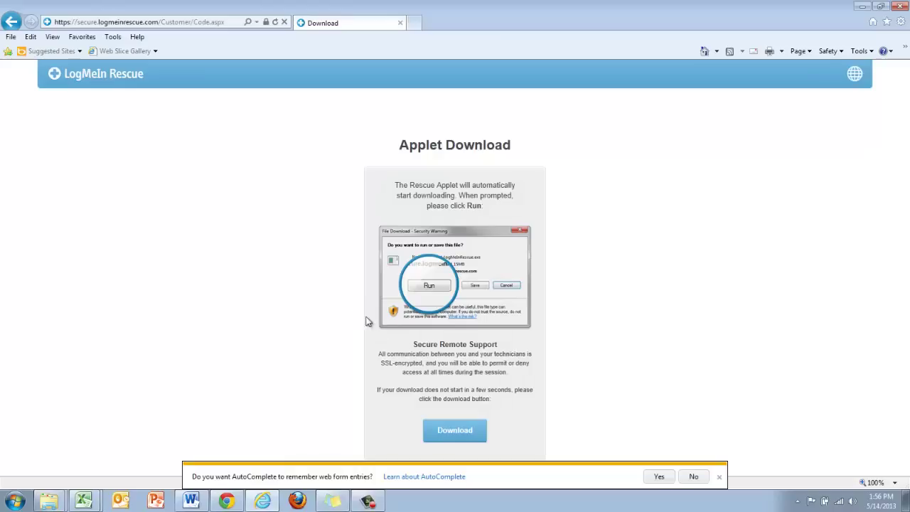
left_click(658, 476)
left_click(455, 430)
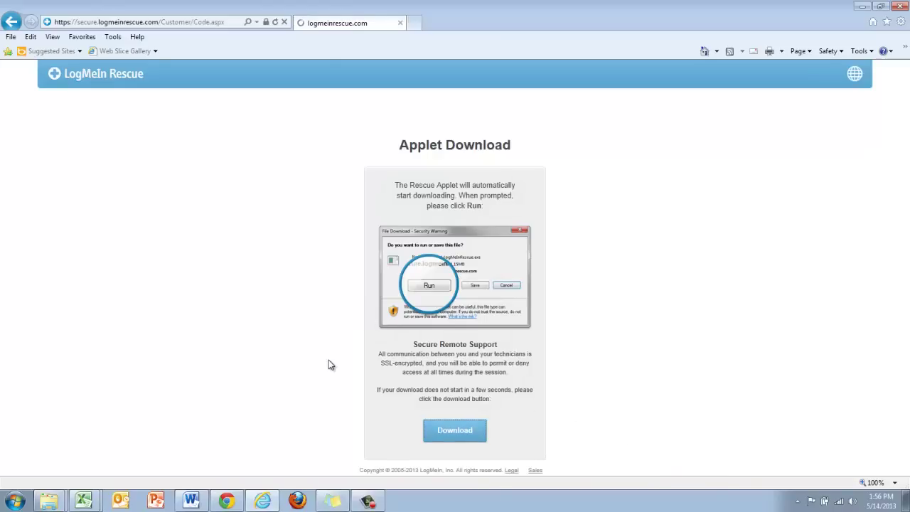
left_click(597, 476)
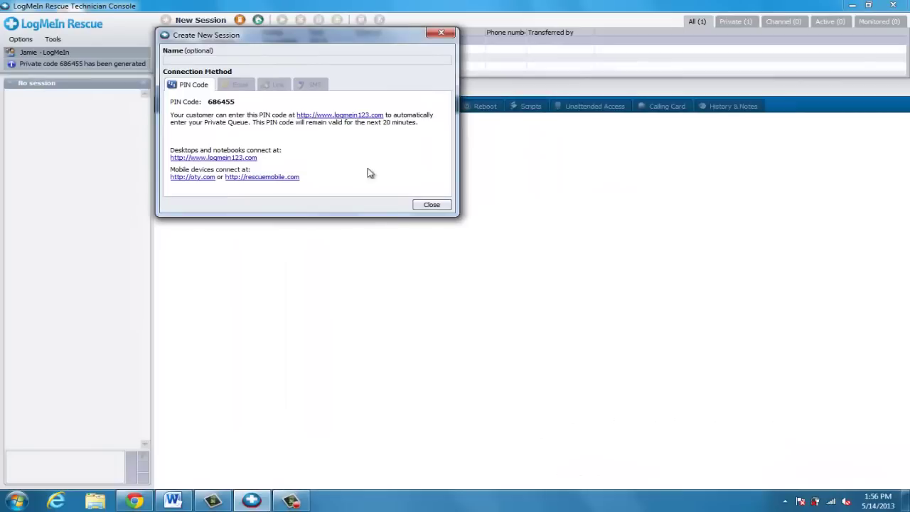
Start the waiting customer session and launch remote control with the customer's permission granted.
left_click(633, 206)
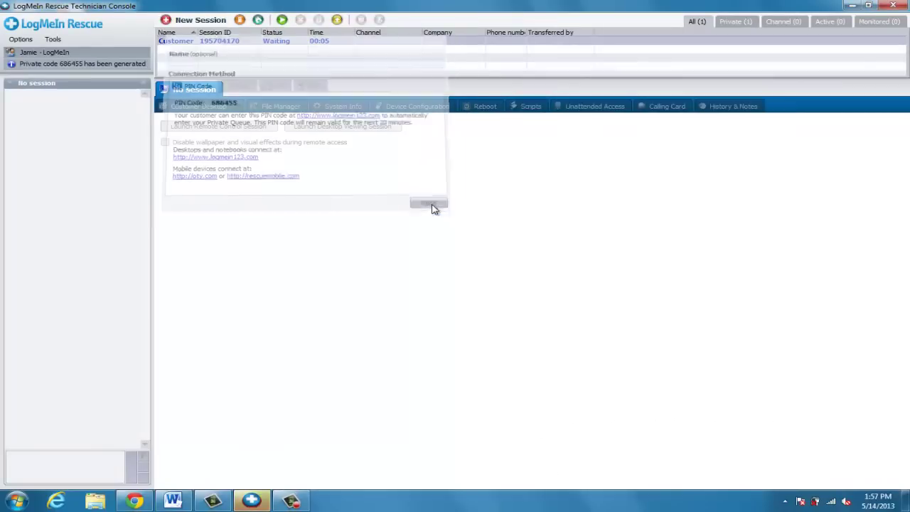
left_click(281, 19)
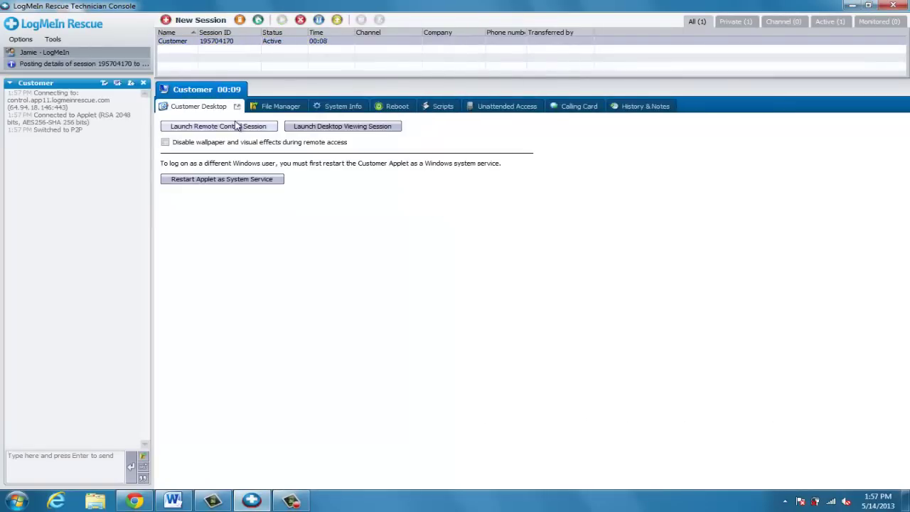
left_click(231, 125)
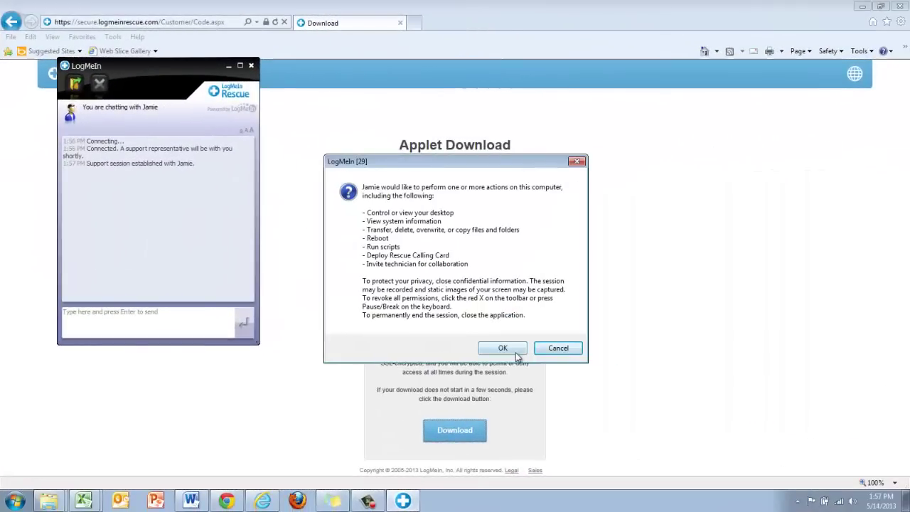
left_click(513, 348)
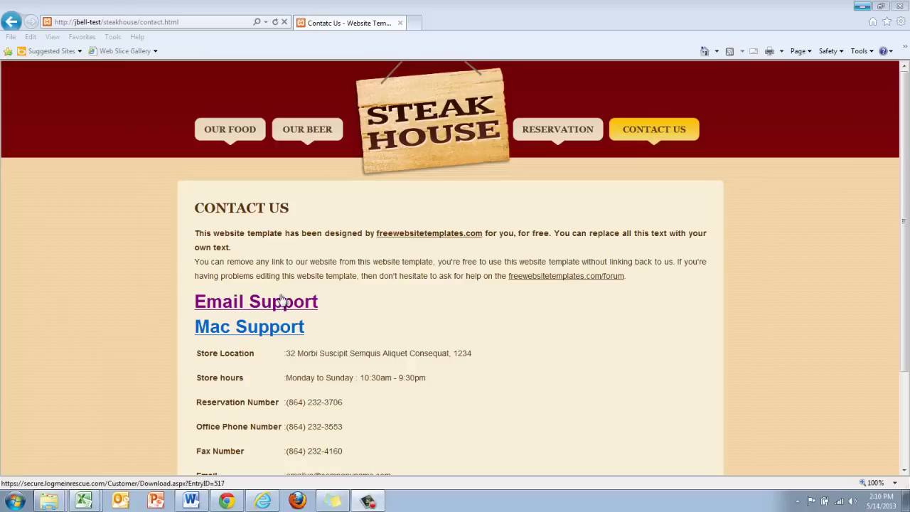
Start a session from the Email Support link, run the applet, and launch remote control of the Steak House session.
left_click(281, 299)
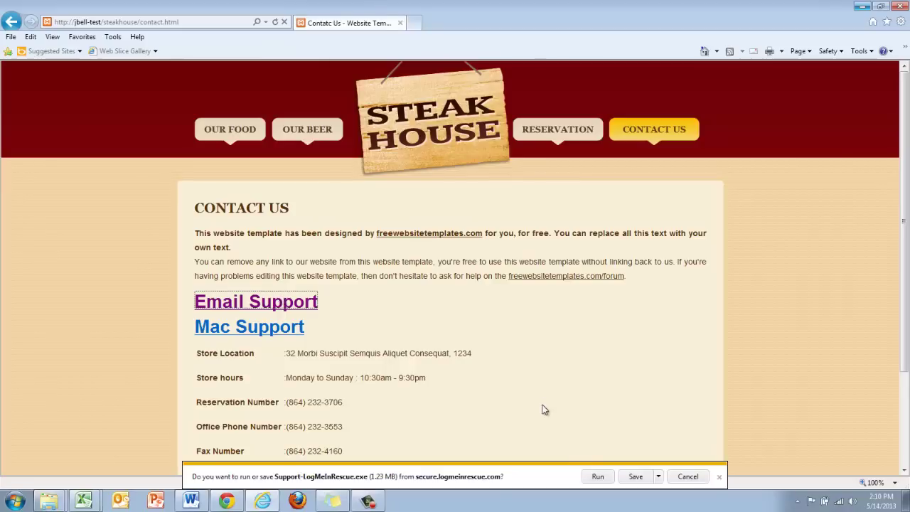
left_click(597, 476)
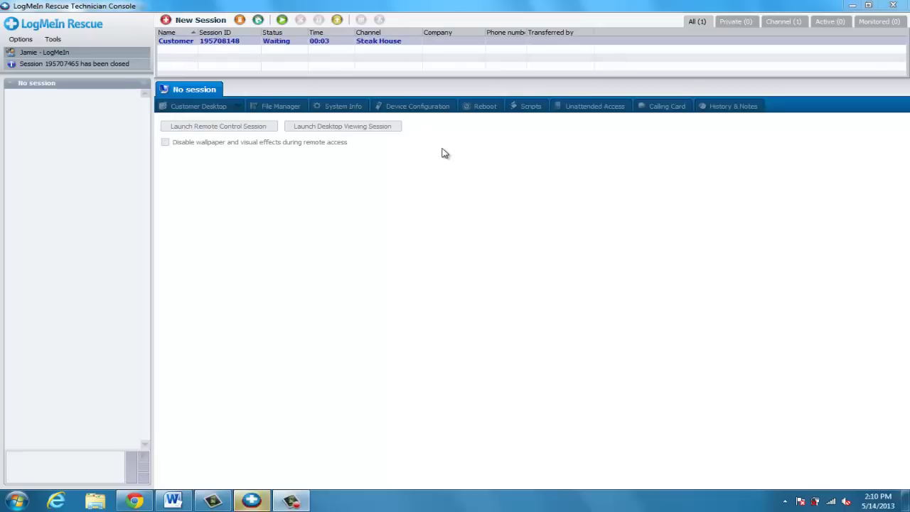
left_click(281, 21)
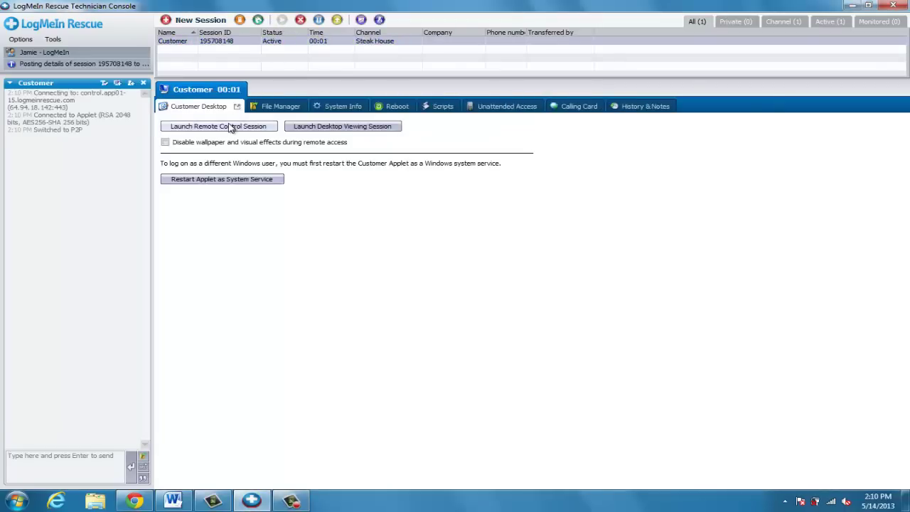
left_click(229, 127)
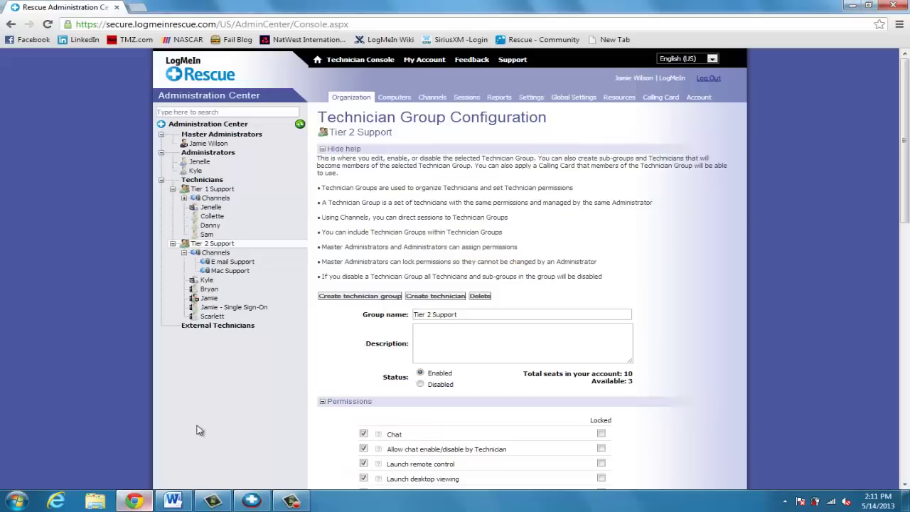
Inspect the Mac Support and E mail Support channel settings, then assign Entry point 9 to Tier 2 Support.
left_click(433, 98)
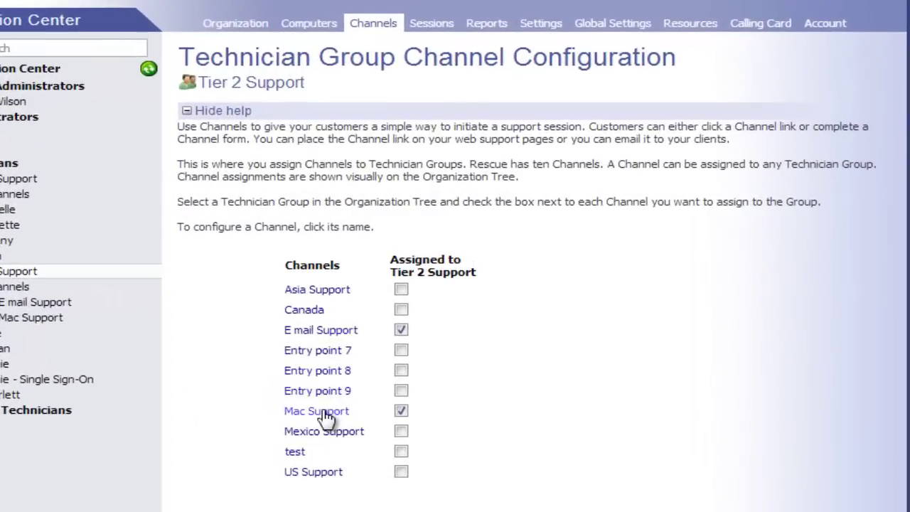
left_click(320, 411)
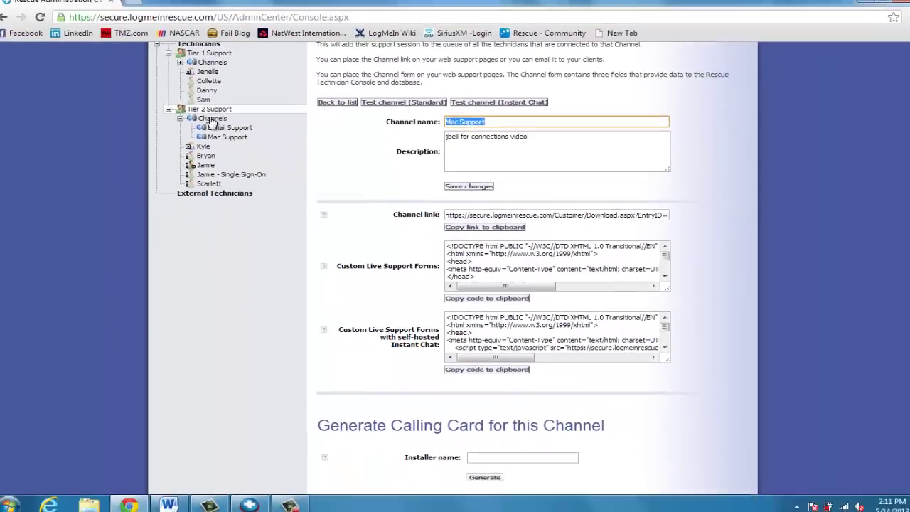
double_click(188, 83)
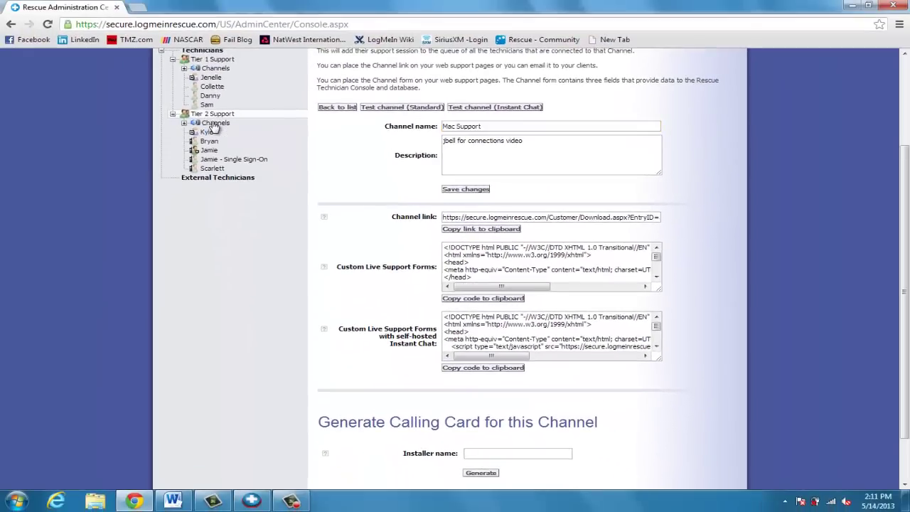
left_click(213, 125)
left_click(211, 132)
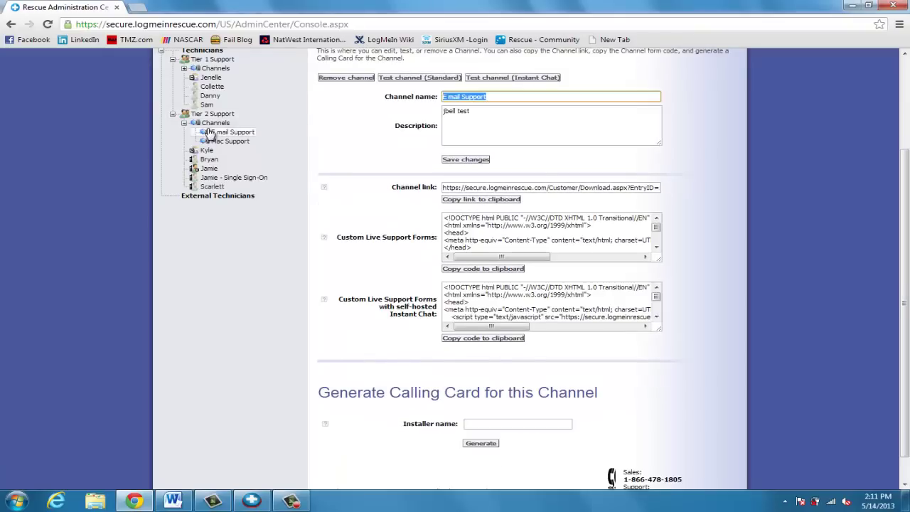
left_click(212, 114)
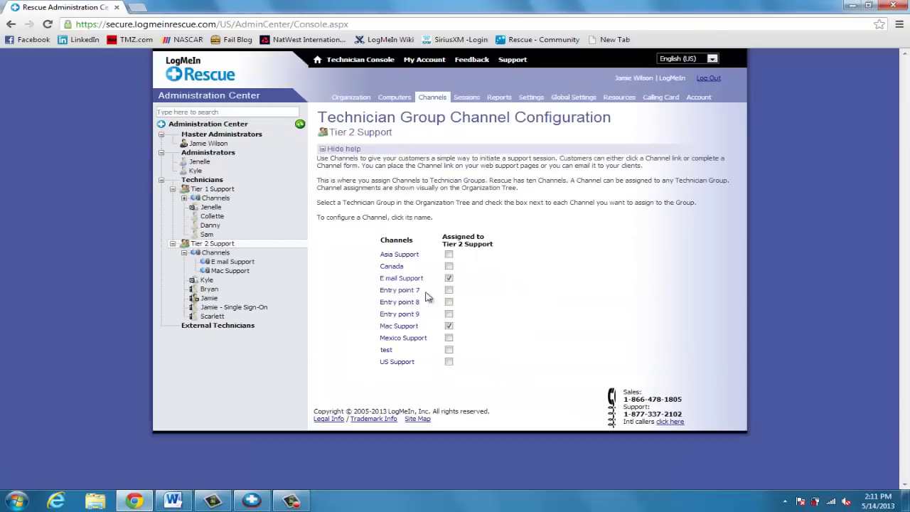
left_click(448, 314)
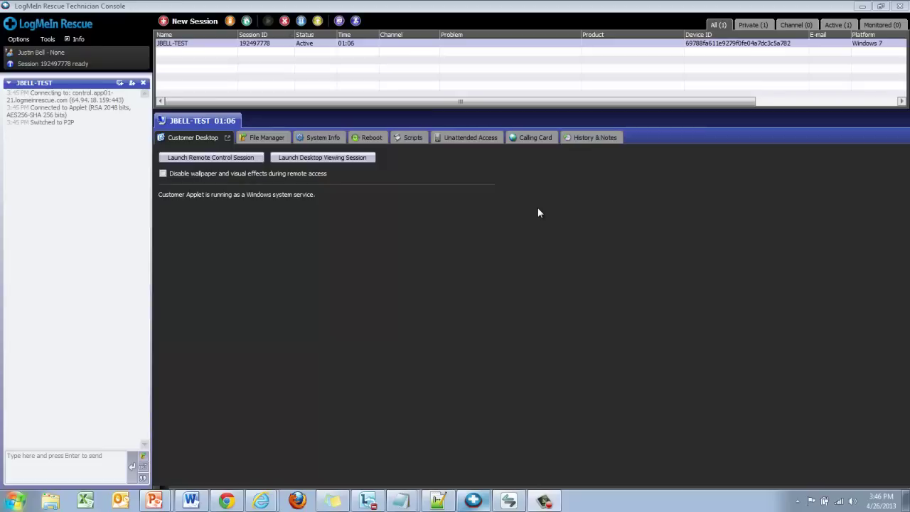
Review the session's Calling Card installation settings, minimize the console, and select the Bell Computer Inc shortcut.
left_click(536, 137)
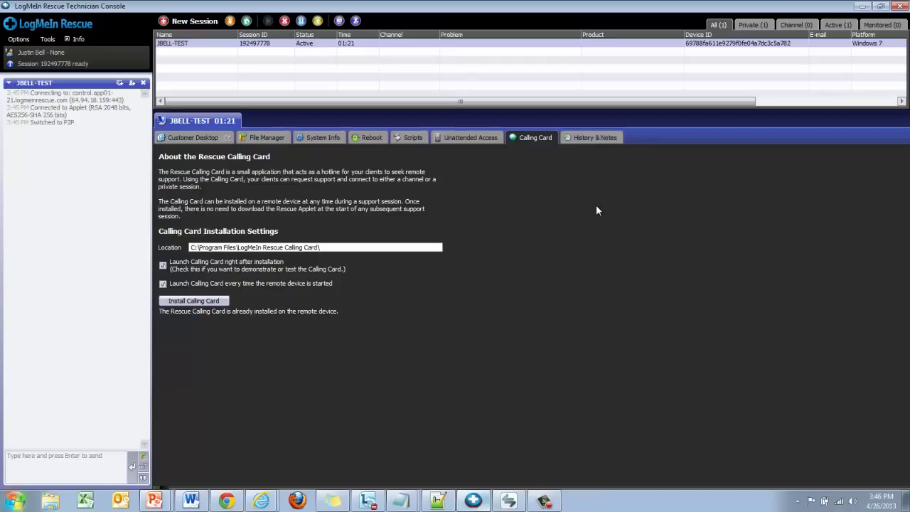
left_click(862, 6)
left_click(540, 146)
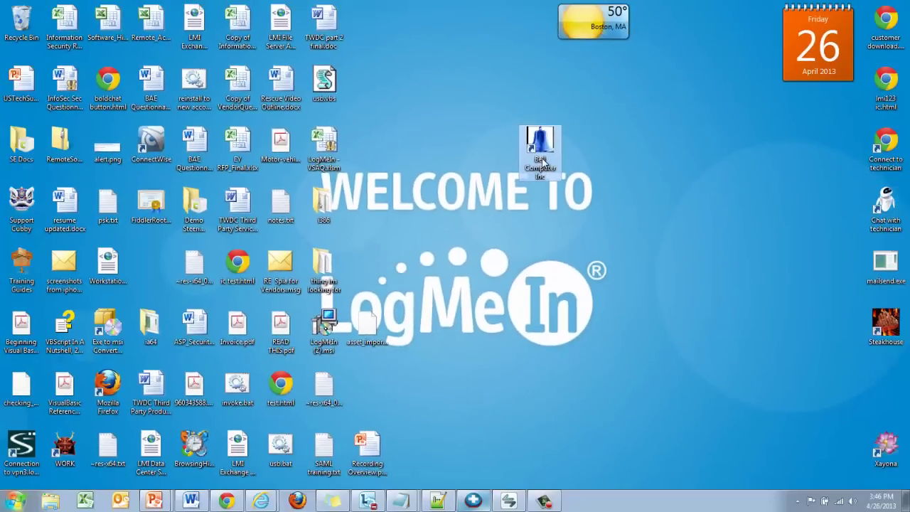
Launch the Bell Computer Inc Calling Card from its desktop shortcut.
double_click(543, 161)
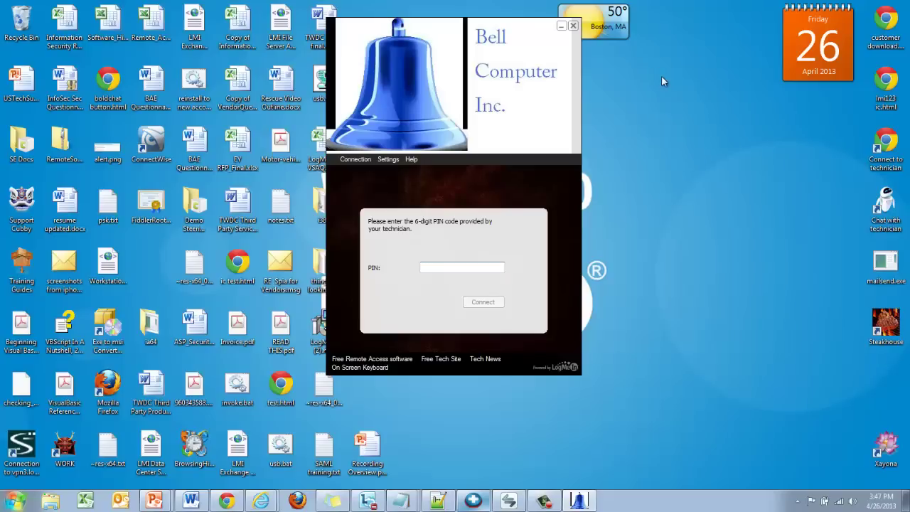
Switch the Calling Card to Connect to Remote Support and send the 'cant send email' request.
left_click(358, 159)
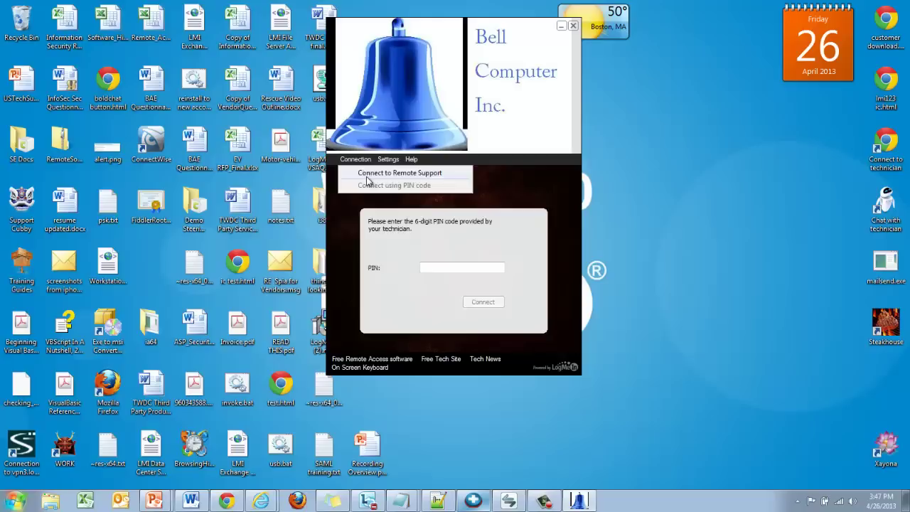
left_click(366, 182)
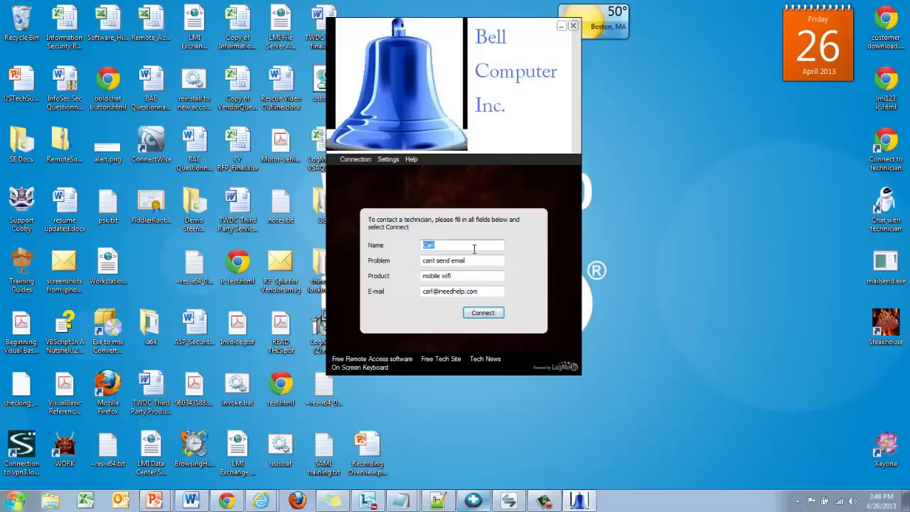
left_click(474, 247)
left_click(496, 315)
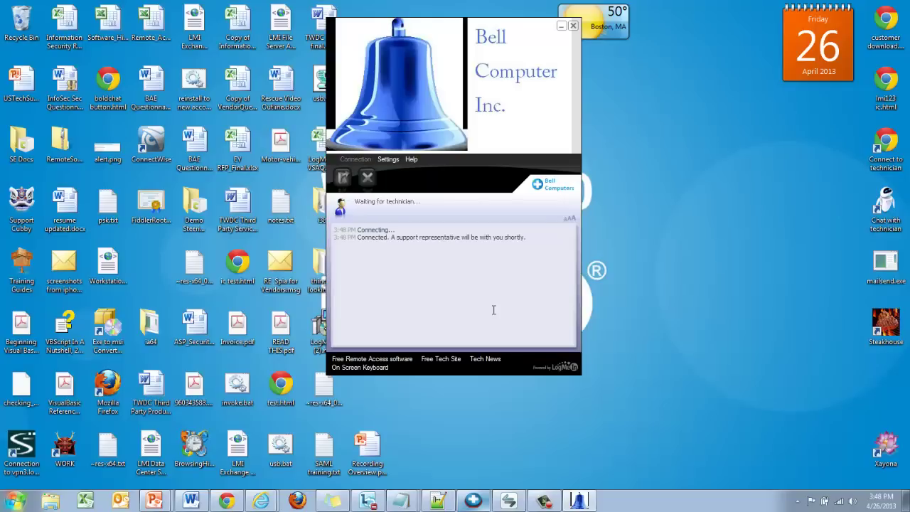
Pick up the customer's waiting request in the Technician Console, then return to the Administration Center.
key("alt+Tab")
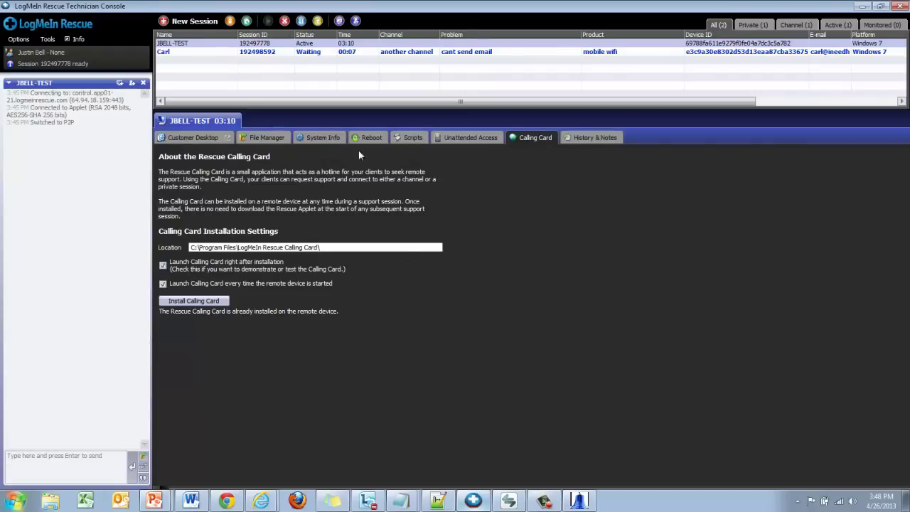
left_click(265, 56)
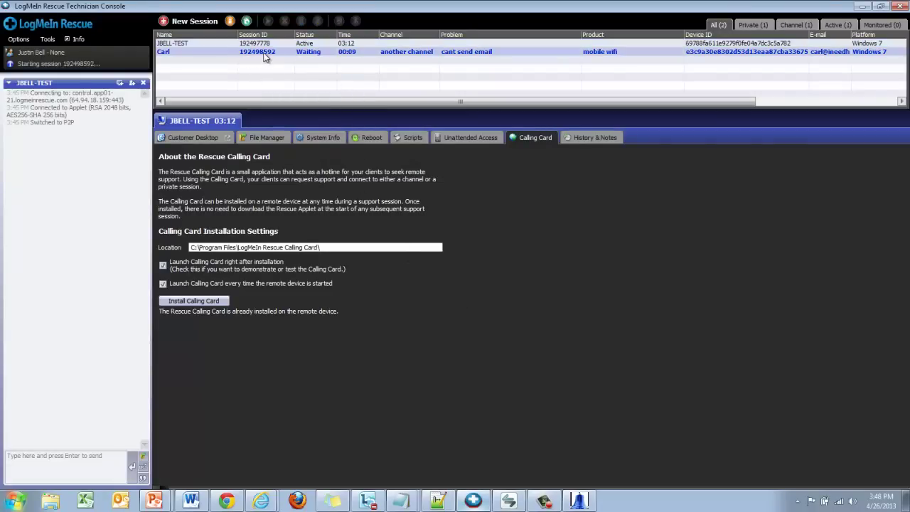
double_click(265, 56)
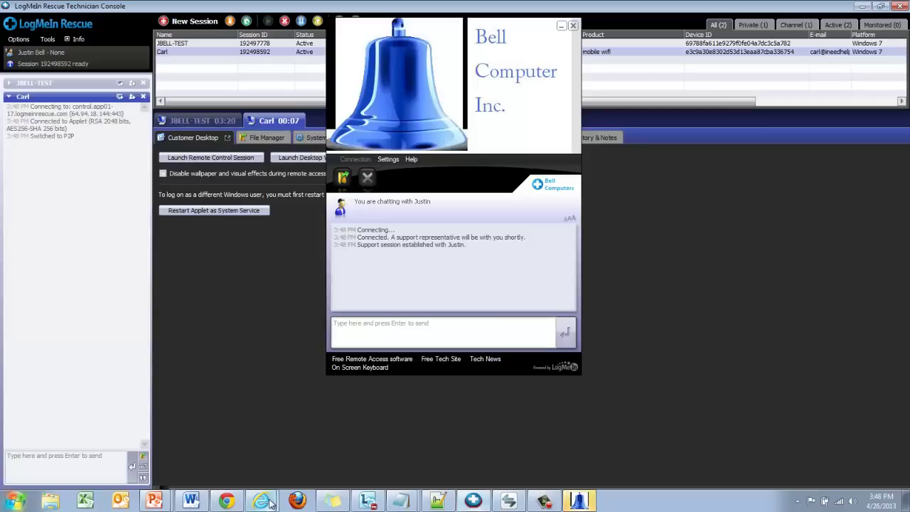
key("alt+Tab")
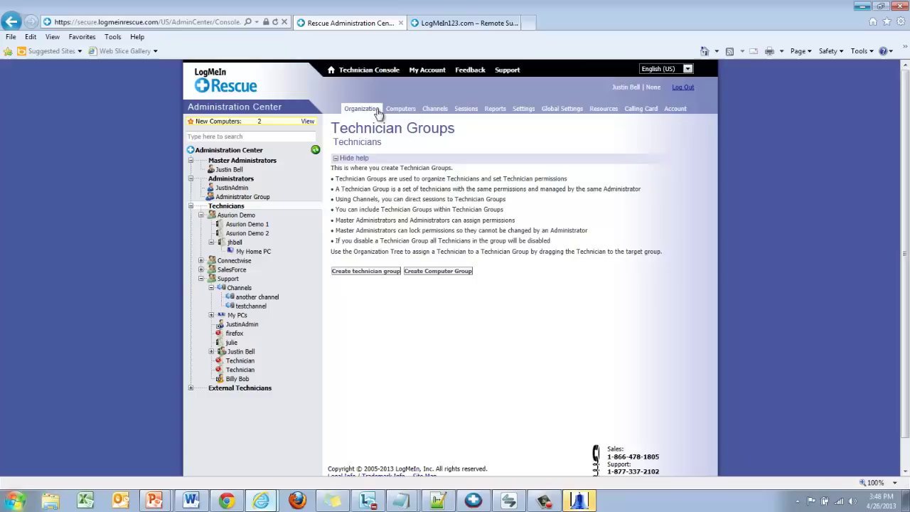
Open testchannel's configuration and enter 'name' as the Calling Card installer name.
left_click(249, 306)
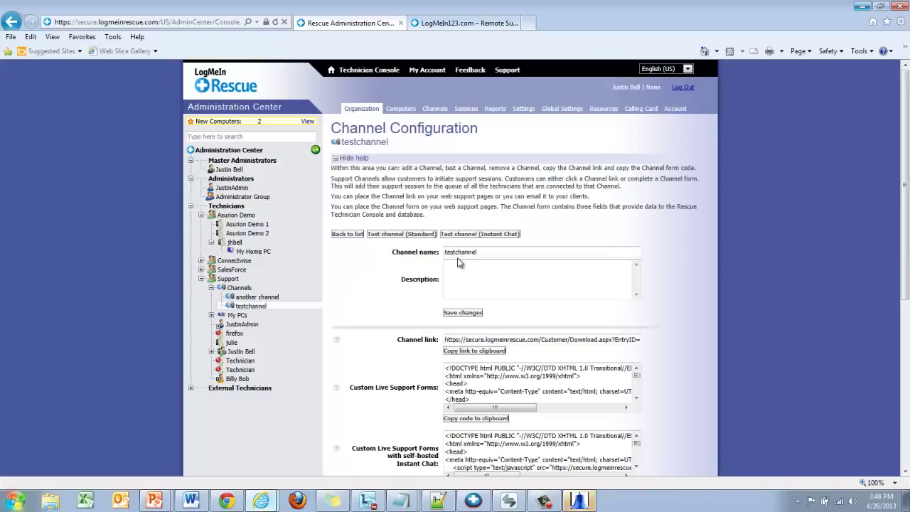
scroll(674, 253, "down", 2)
scroll(674, 253, "down", 6)
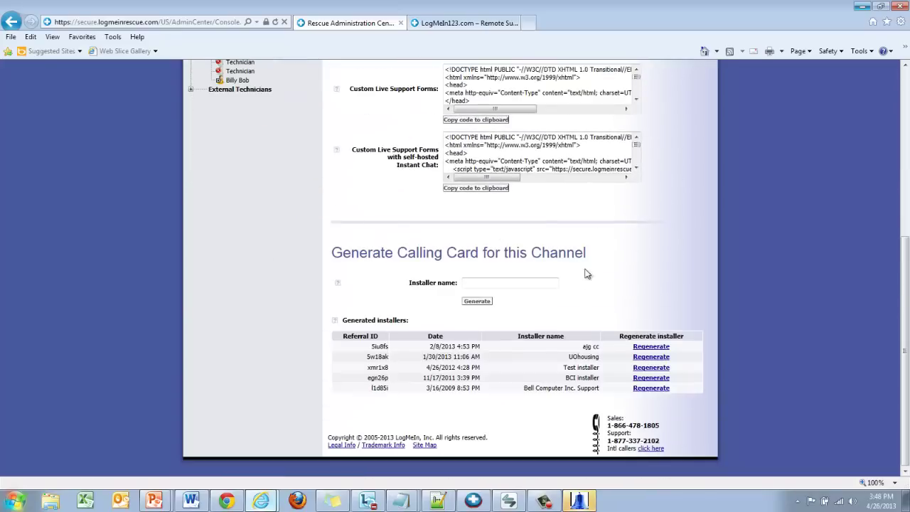
left_click(547, 284)
type("name")
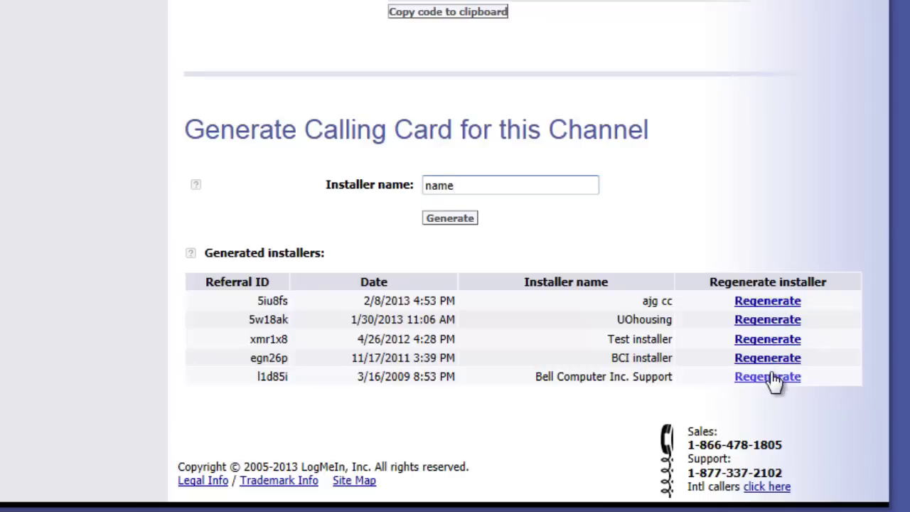
scroll(774, 320, "up", 10)
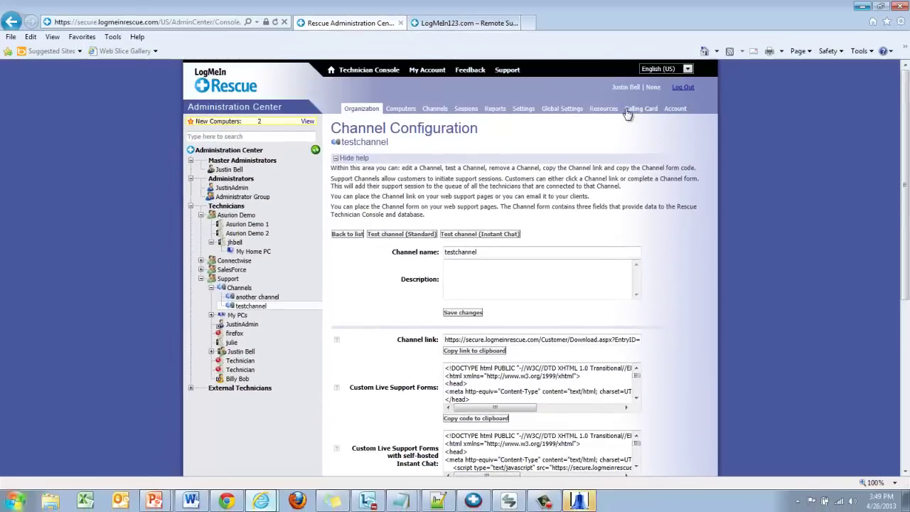
Review the Calling Card customization settings and keep PIN as the default connection method.
left_click(628, 111)
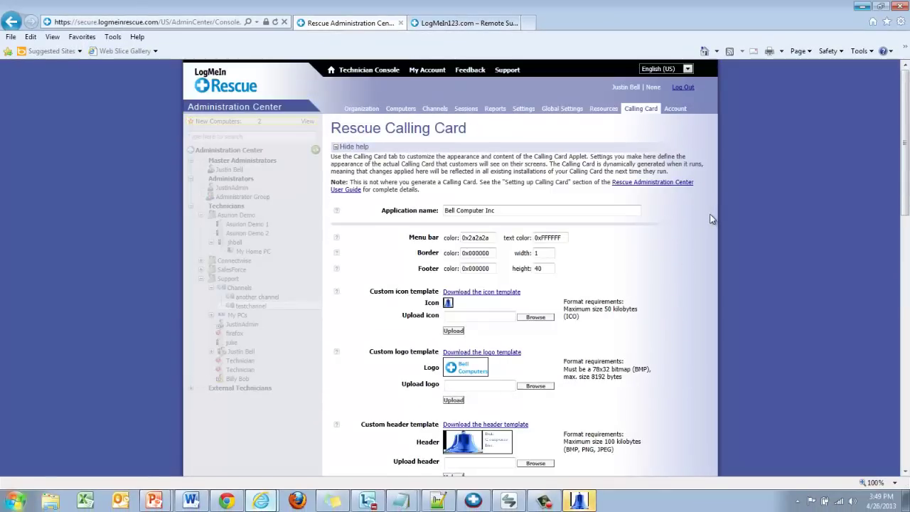
scroll(712, 213, "down", 3)
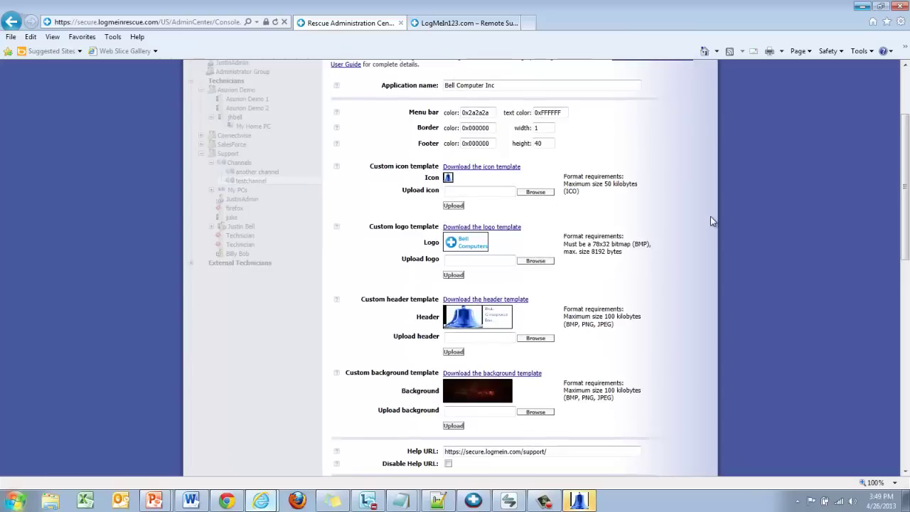
scroll(710, 216, "up", 2)
scroll(710, 216, "down", 2)
scroll(710, 216, "down", 2)
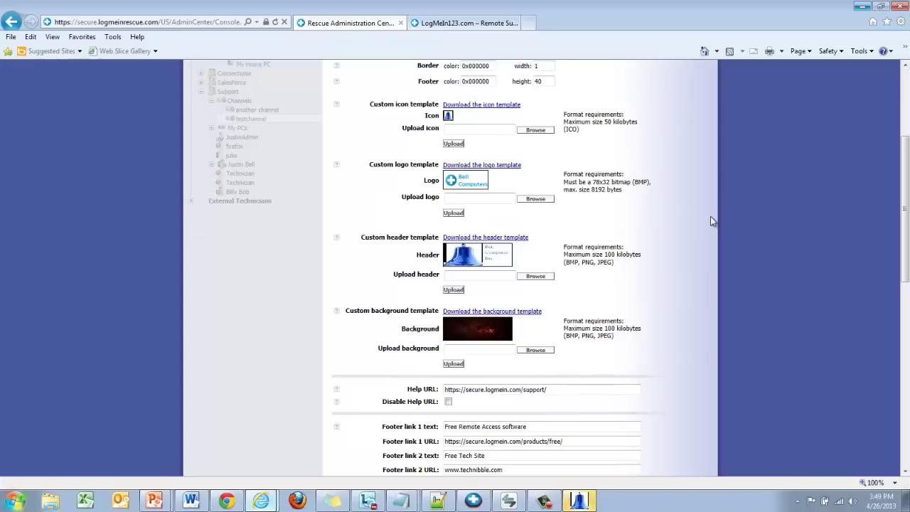
scroll(710, 216, "down", 15)
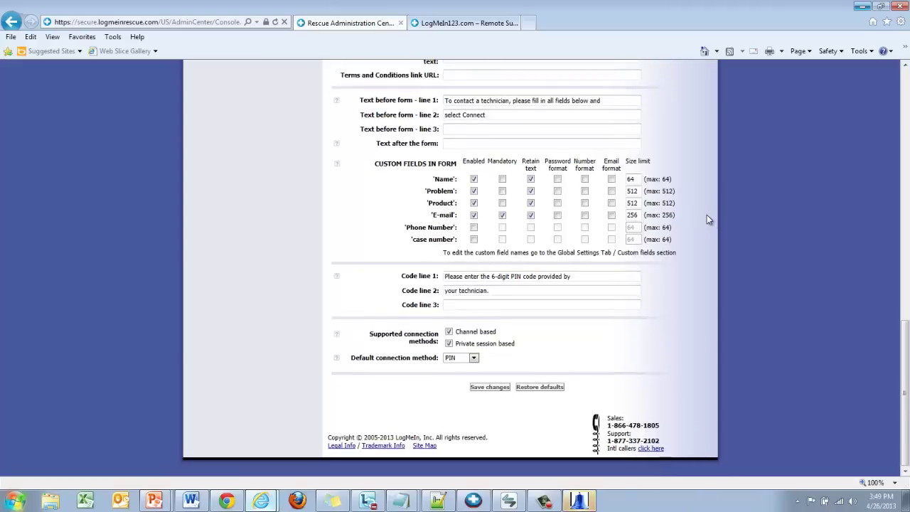
left_click(475, 358)
left_click(474, 358)
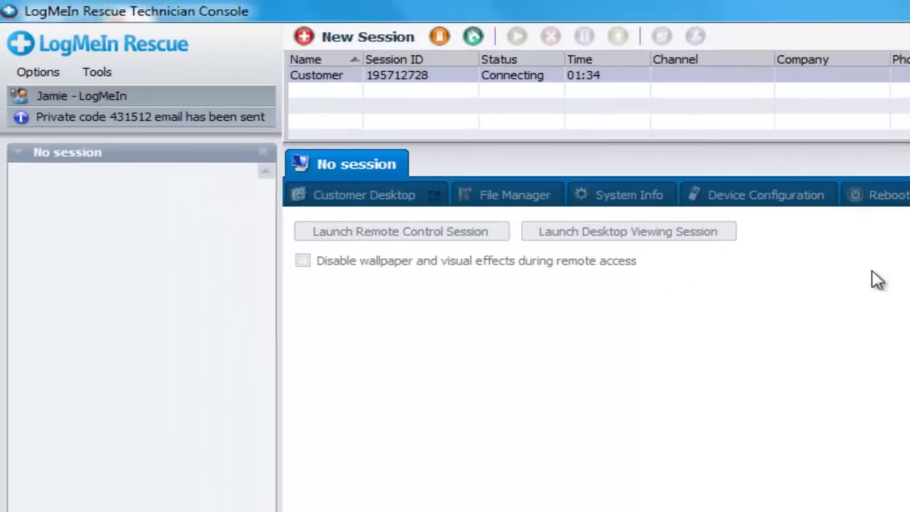
Start a new session and email the Direct Connect Link to the customer through the Rescue servers.
left_click(342, 43)
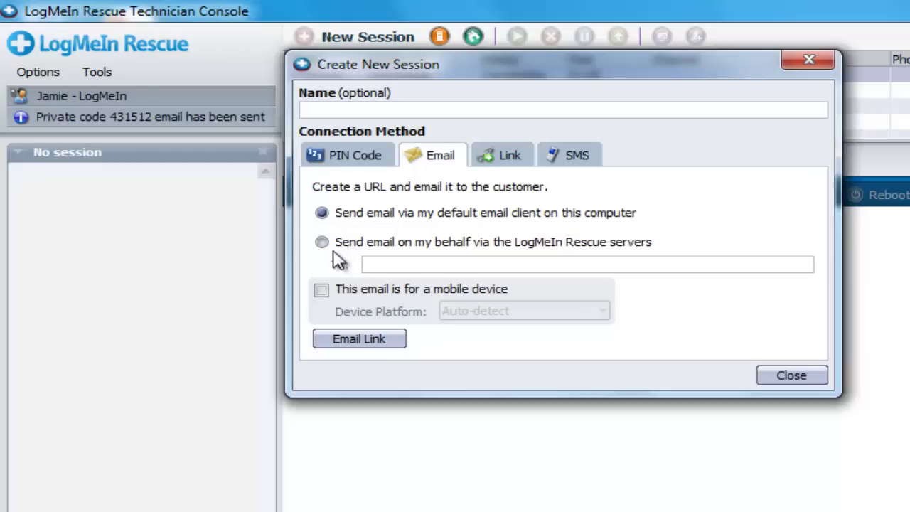
left_click(321, 242)
left_click(369, 264)
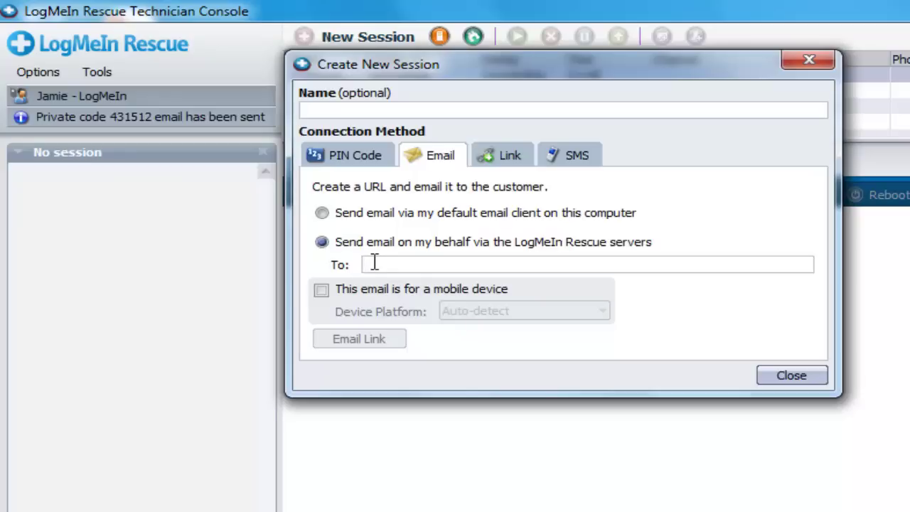
key("ctrl+v")
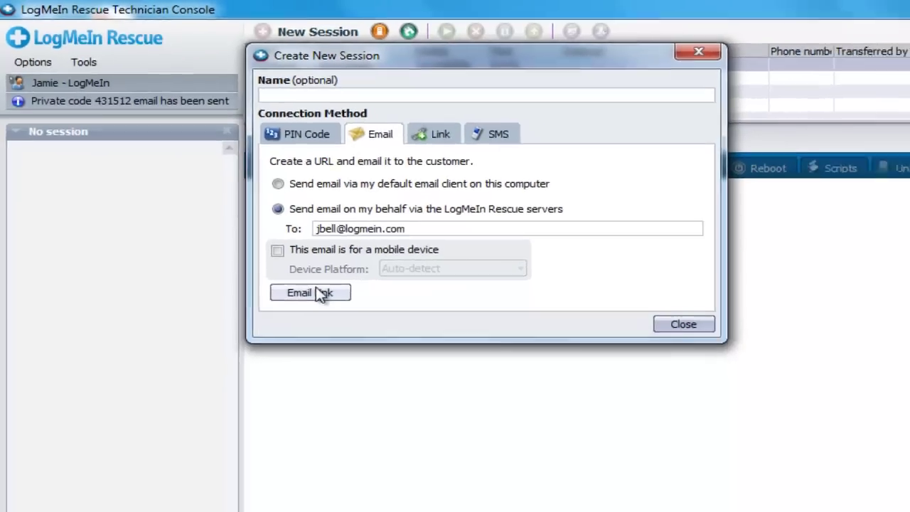
left_click(373, 338)
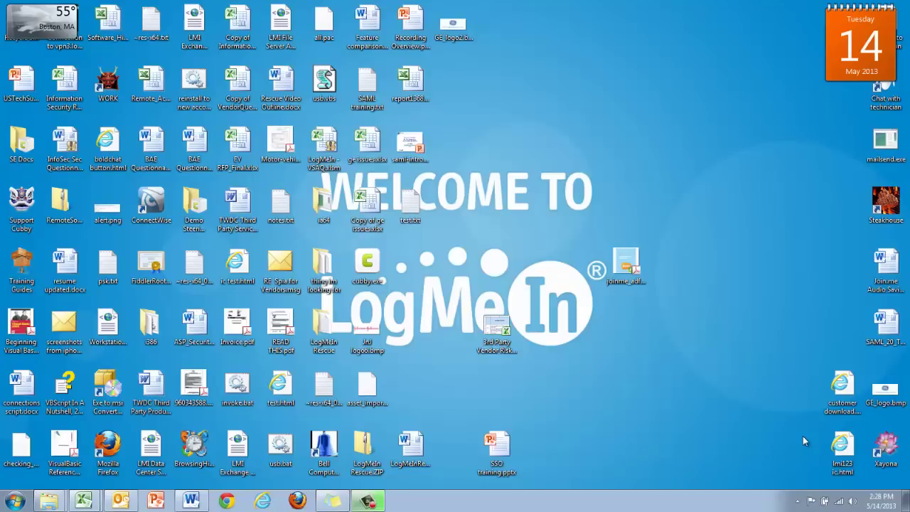
Follow the link in the invitation e-mail, then download and run the Rescue applet.
left_click(825, 465)
left_click(577, 173)
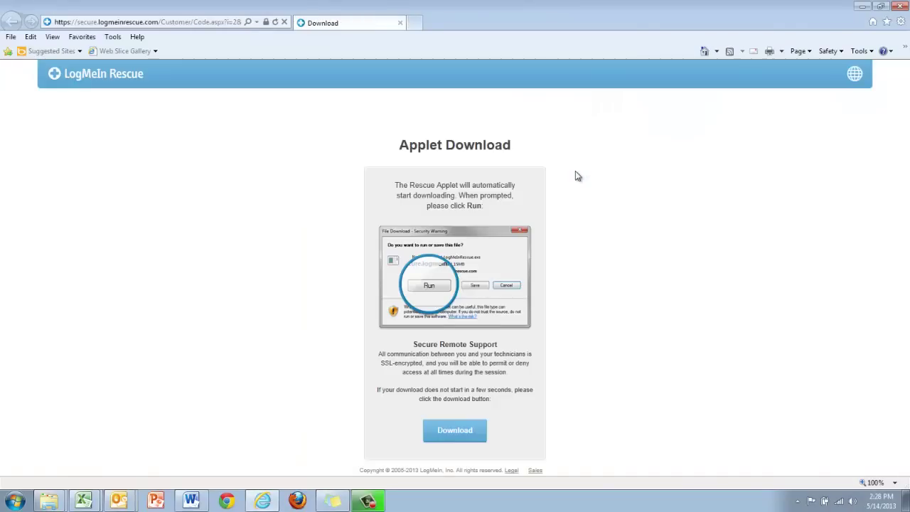
left_click(455, 434)
left_click(597, 478)
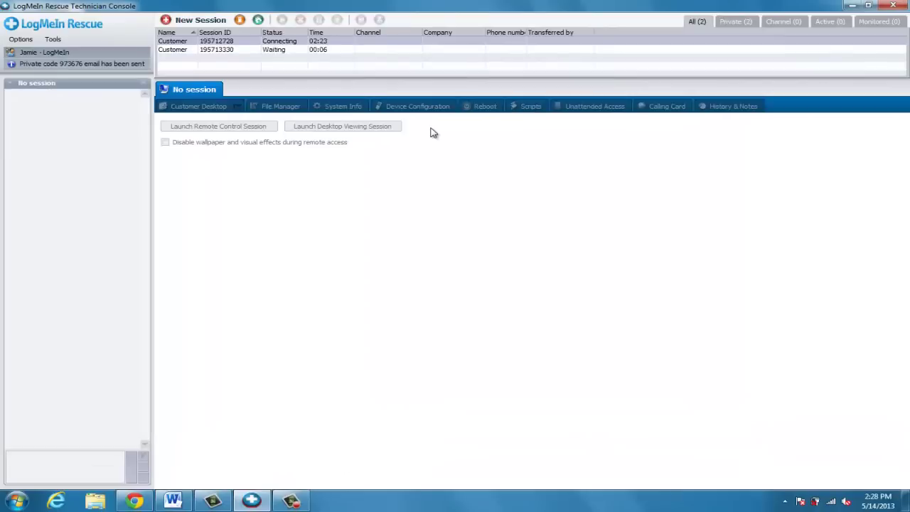
Pick up the waiting session and launch remote control, approving the permission request on the customer's computer.
left_click(277, 50)
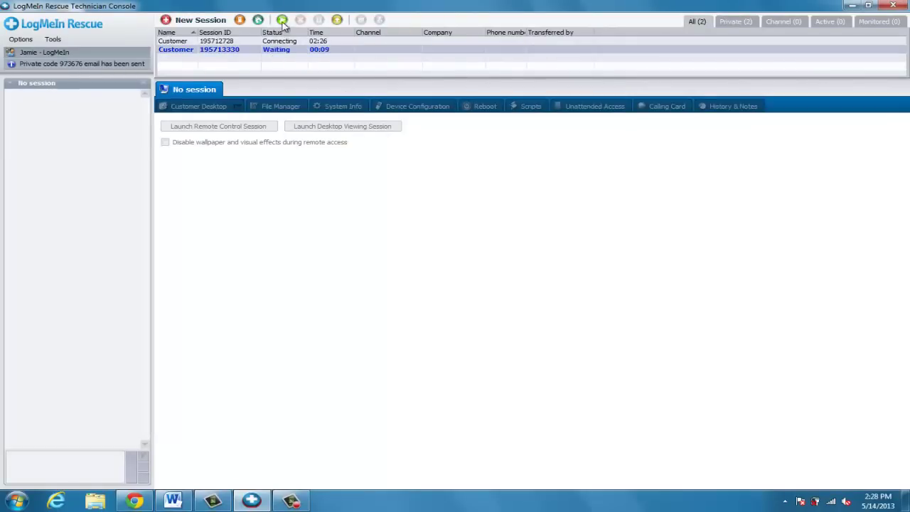
left_click(282, 20)
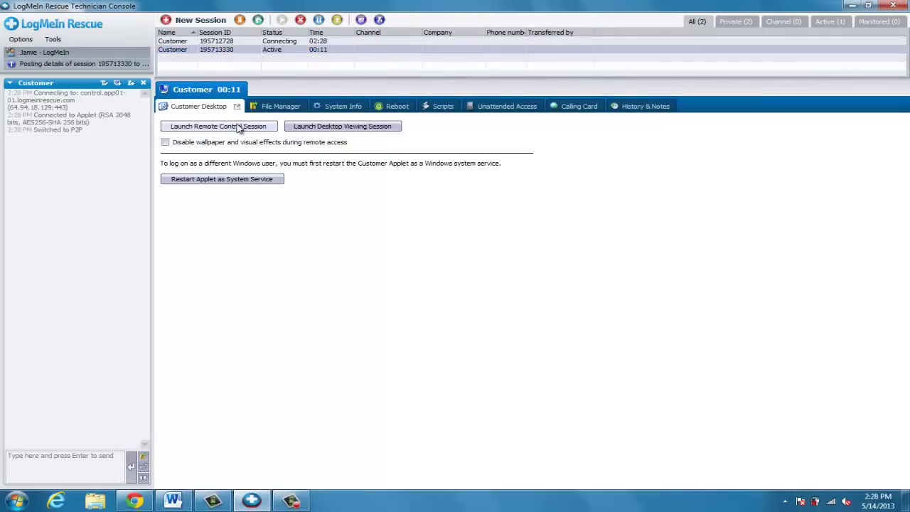
left_click(226, 126)
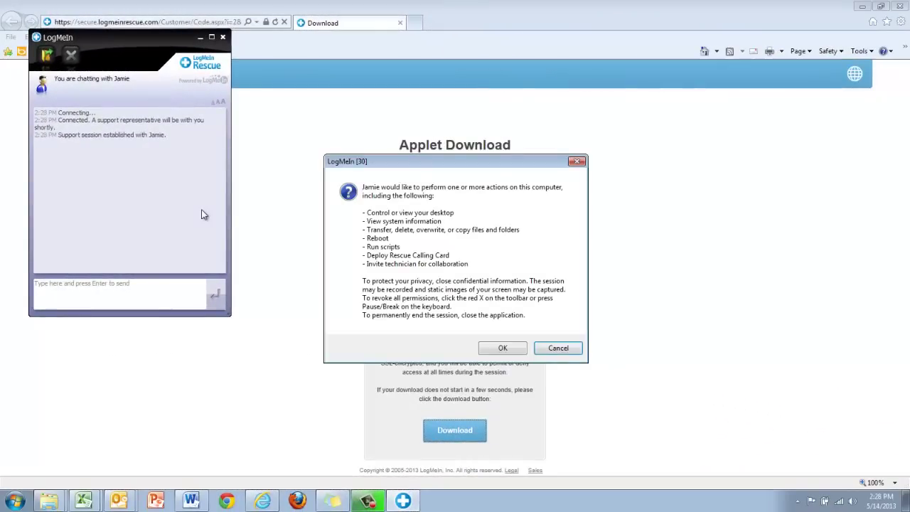
left_click(493, 348)
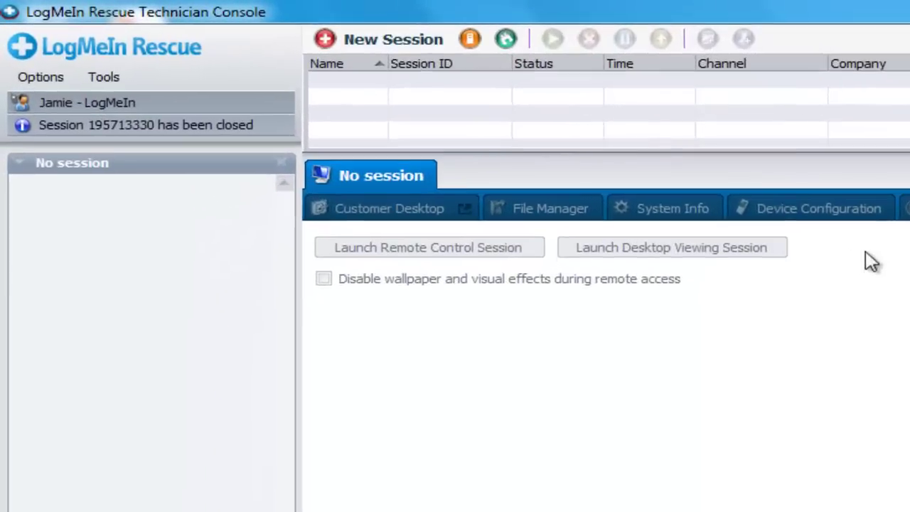
Copy a new session link (code 716521) and send it to the customer in the Lync chat.
left_click(375, 41)
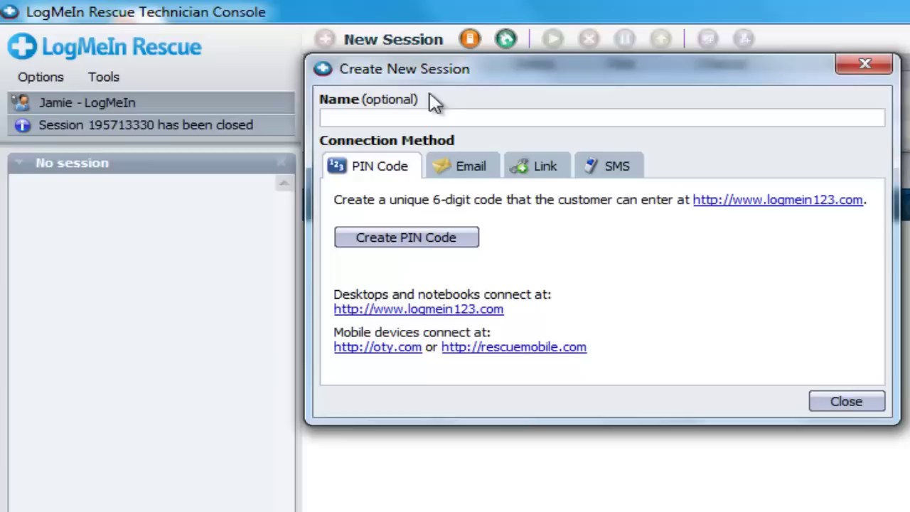
left_click(539, 170)
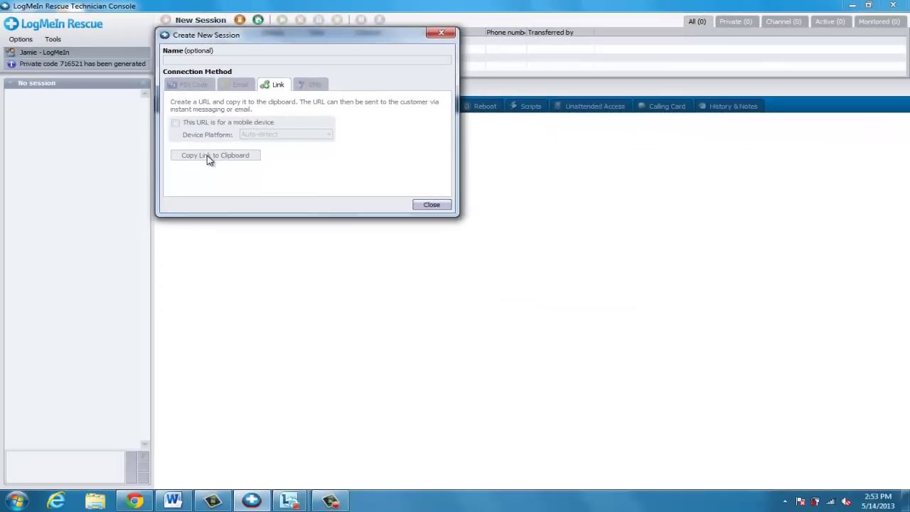
left_click(297, 223)
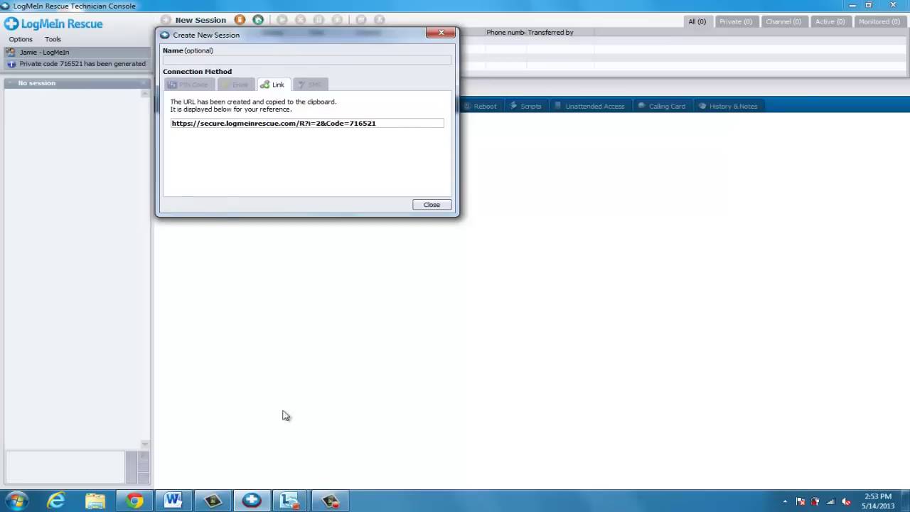
left_click(290, 499)
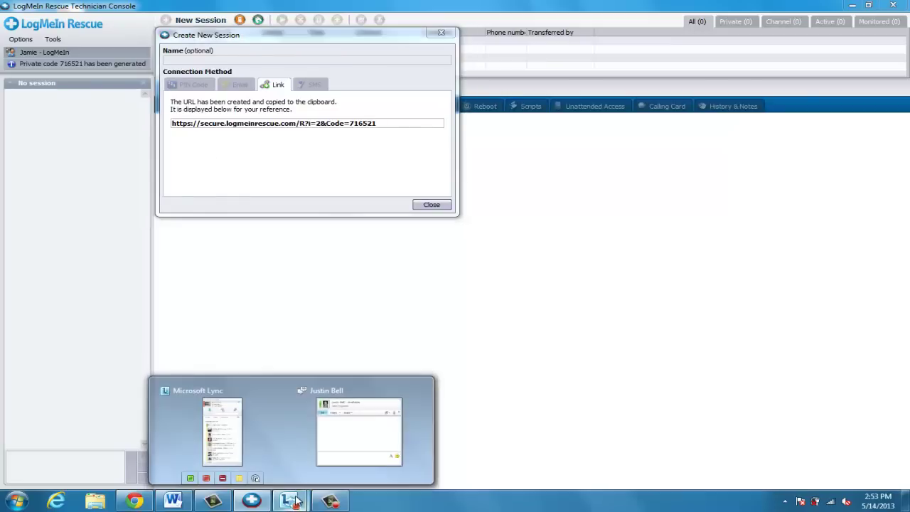
left_click(356, 444)
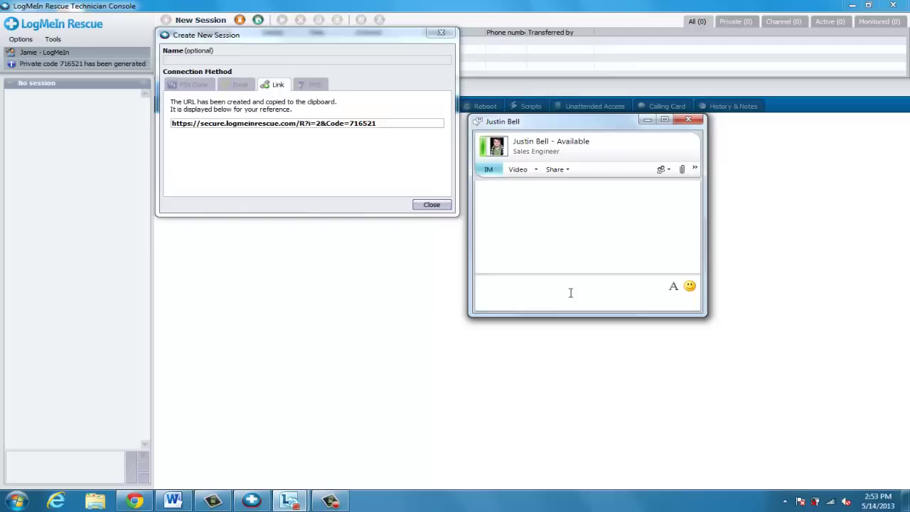
key("ctrl+v")
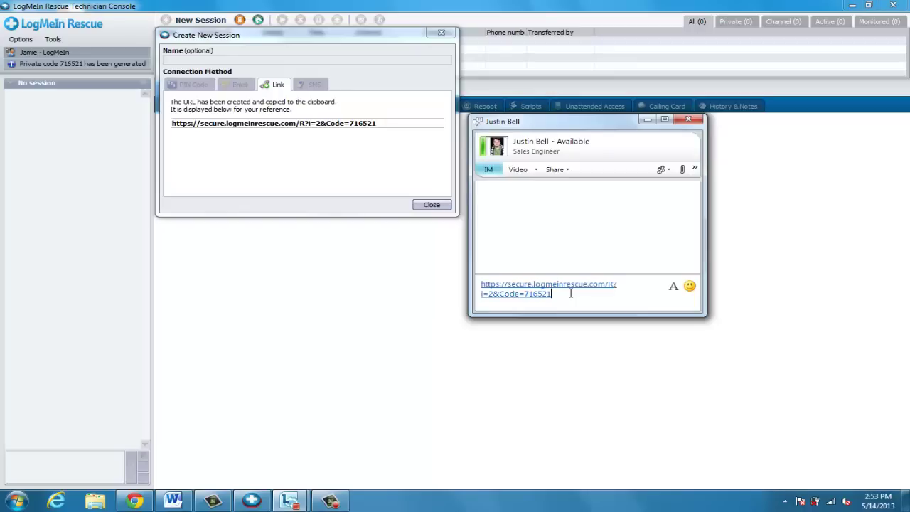
key("Return")
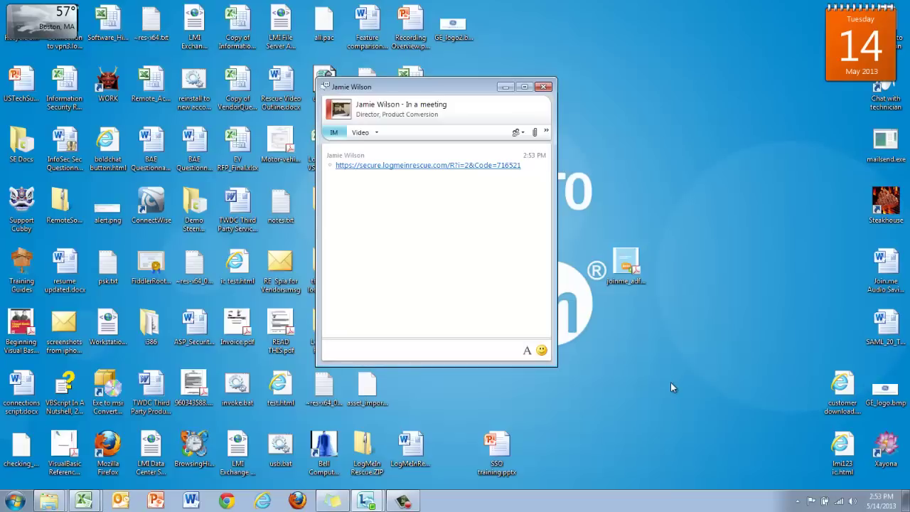
Open the chat link in Internet Explorer, then download and run the Rescue applet.
left_click(410, 167)
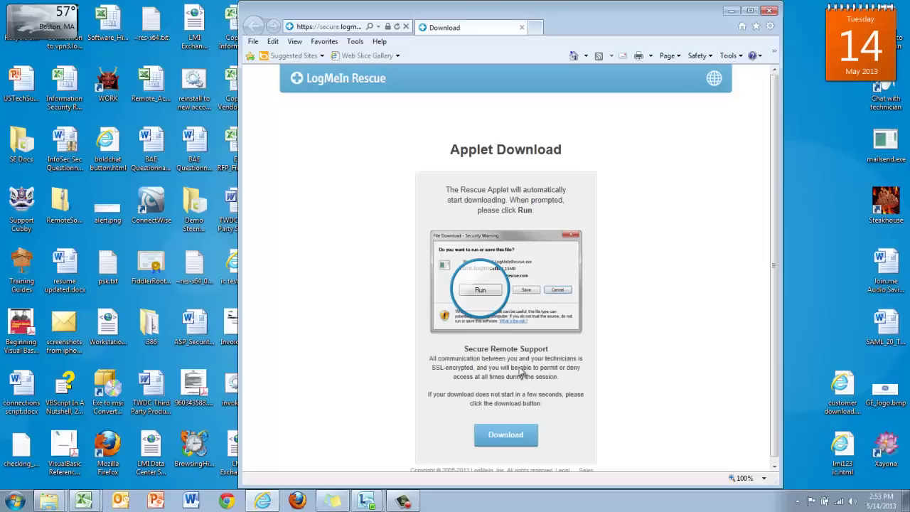
left_click(505, 435)
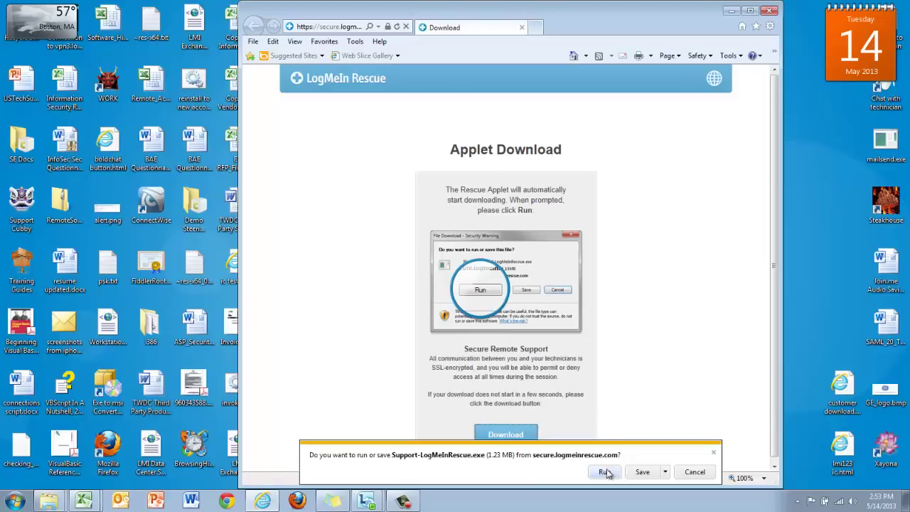
left_click(604, 472)
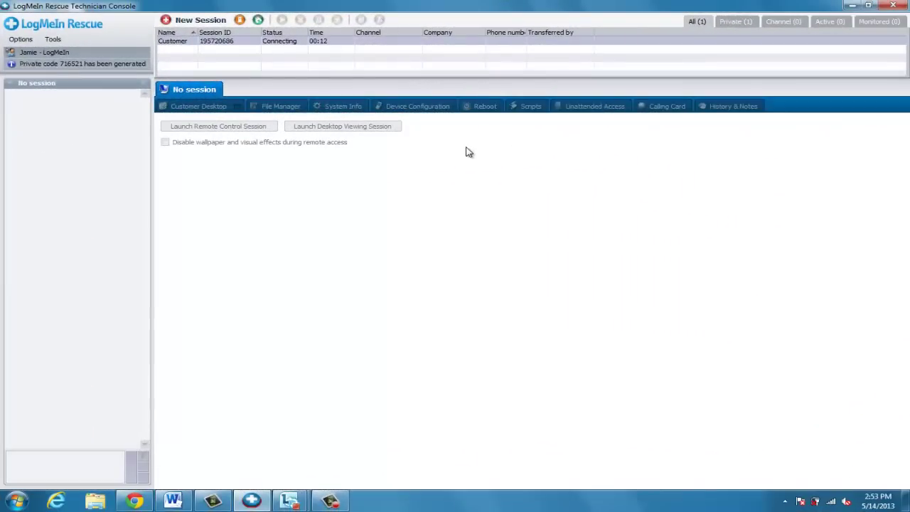
Pick up the waiting 'cant login' session and approve the technician's access on the customer's computer.
left_click(282, 20)
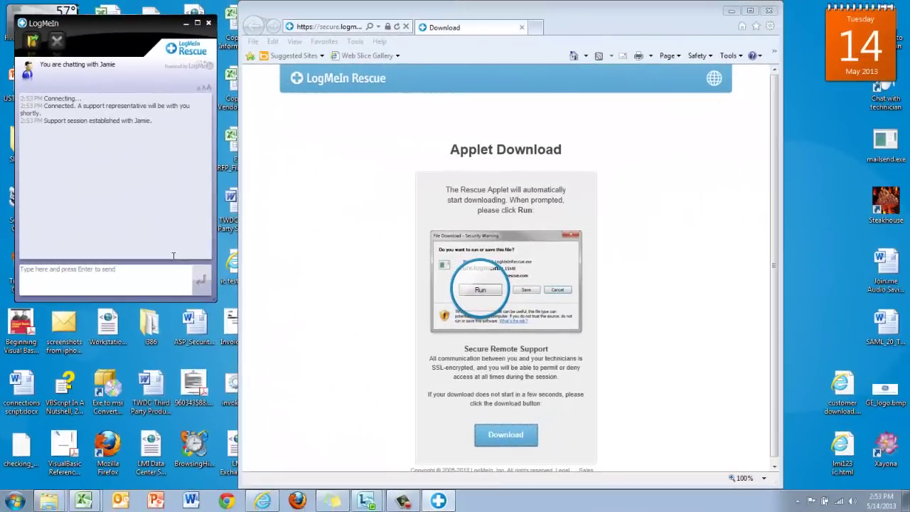
left_click(504, 349)
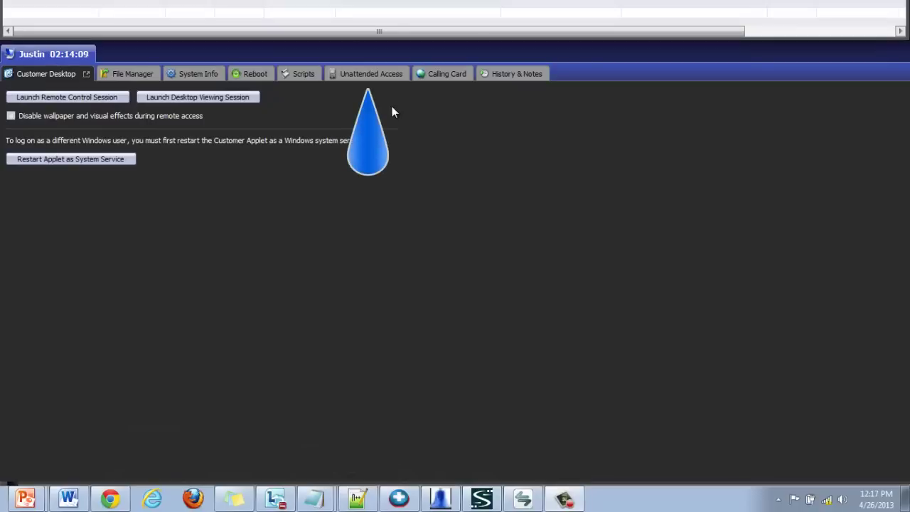
Compare the Unattended Access options, settling on technician credentials at every connection, indefinitely.
left_click(362, 77)
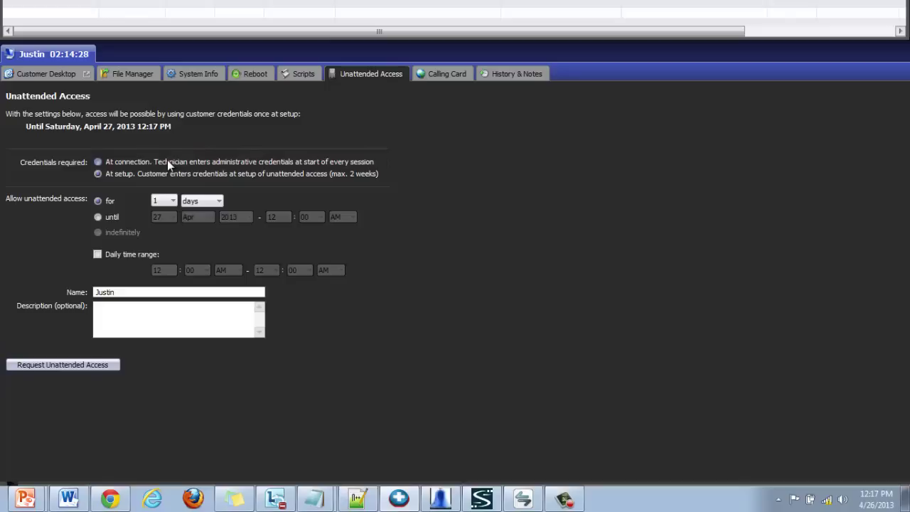
left_click(98, 162)
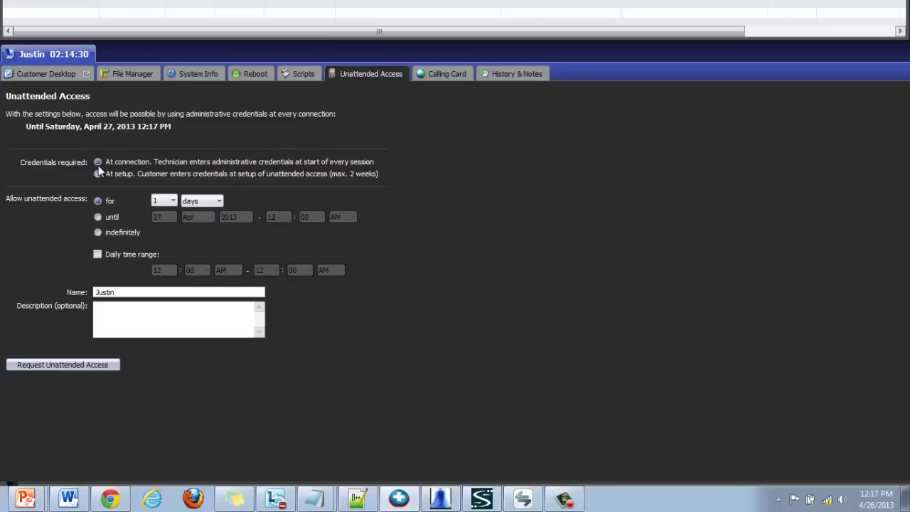
left_click(99, 174)
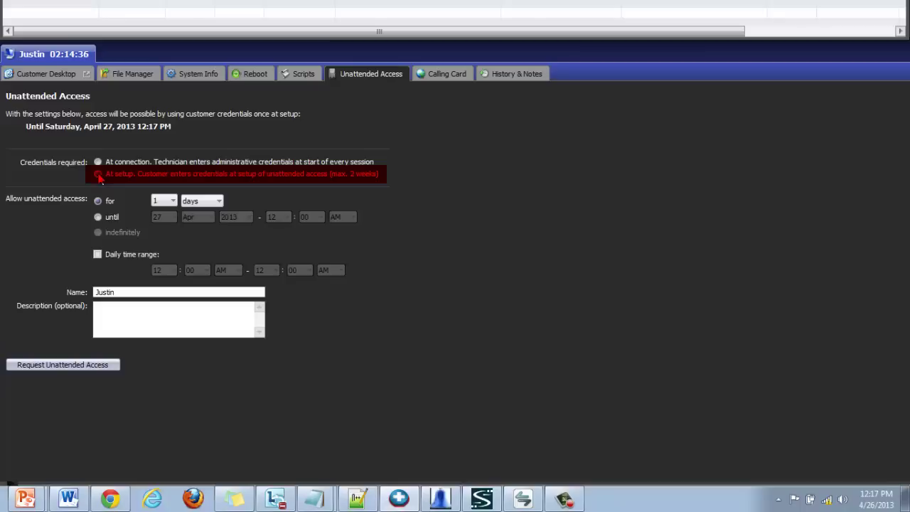
left_click(98, 174)
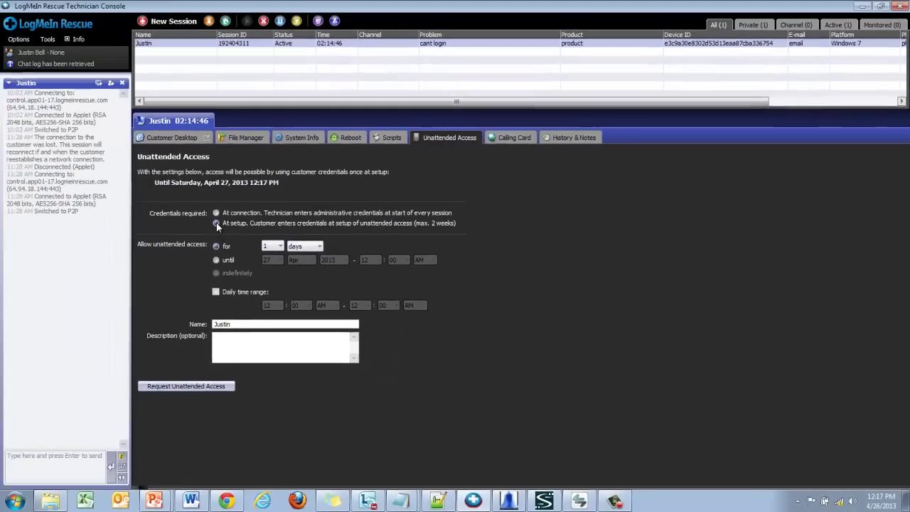
left_click(216, 260)
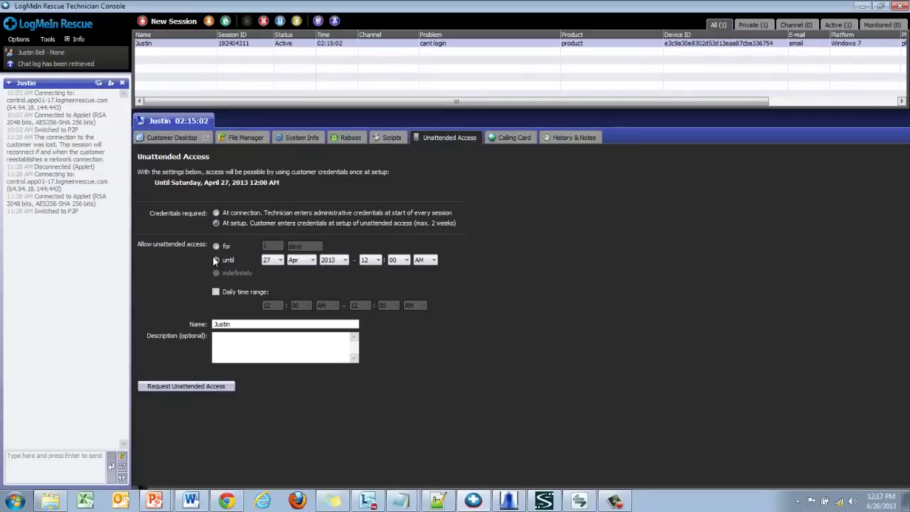
left_click(216, 245)
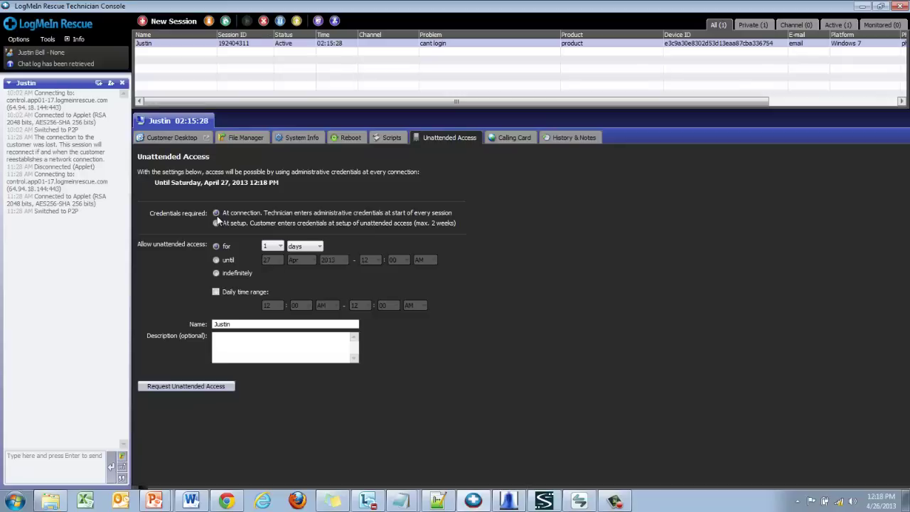
left_click(217, 273)
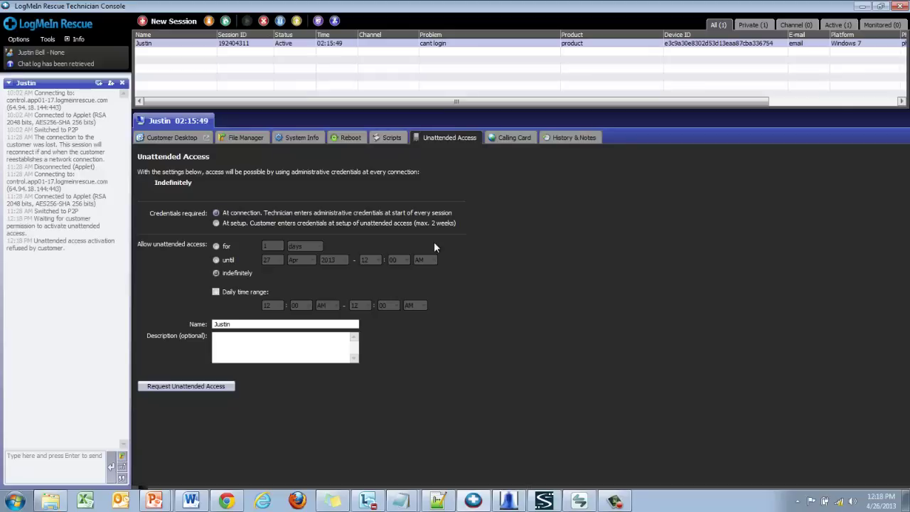
Try customer credentials at setup for 2 weeks, then request unattended access, which the customer declines.
left_click(237, 223)
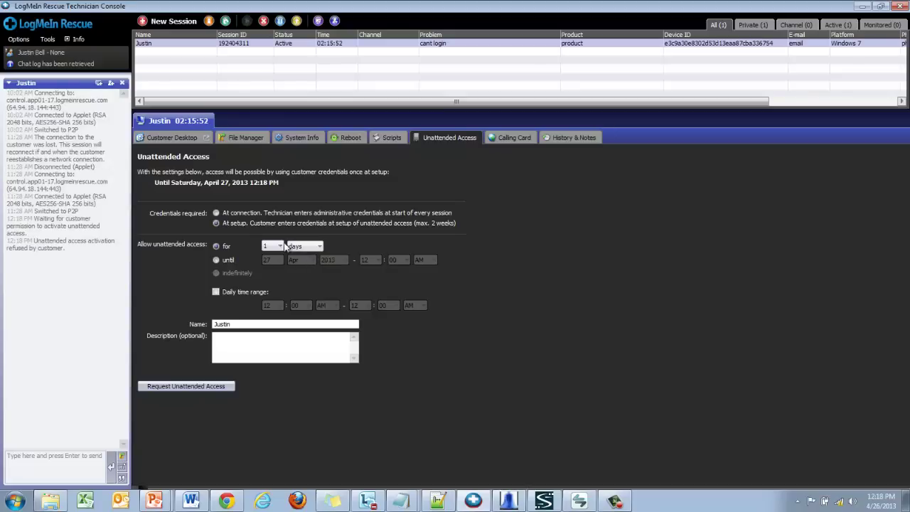
left_click(288, 246)
left_click(300, 268)
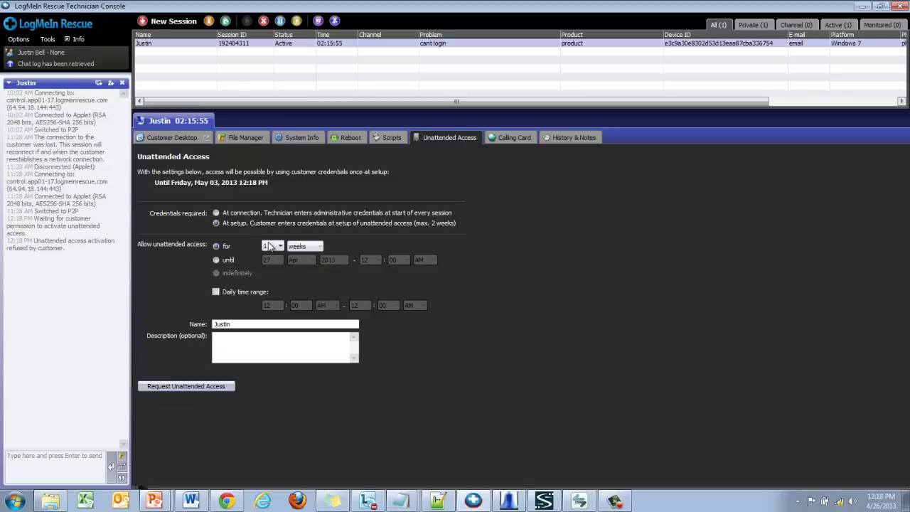
left_click(272, 246)
left_click(274, 263)
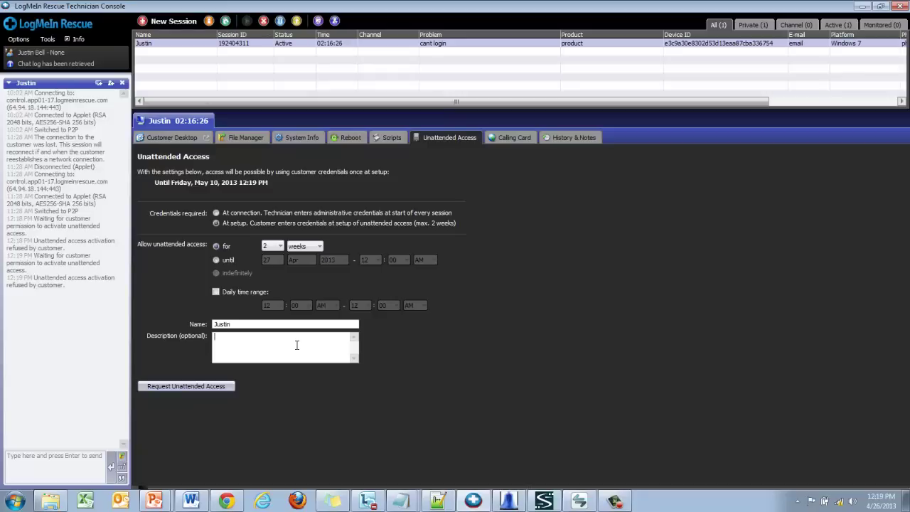
left_click(216, 212)
left_click(207, 385)
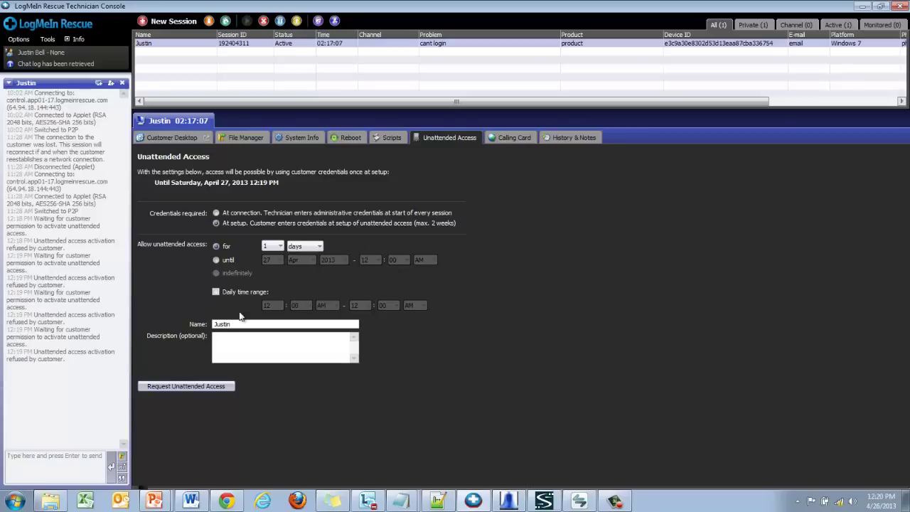
Request unattended access, approve it with the customer's password, and open the Computers list.
left_click(197, 386)
type("••••••••")
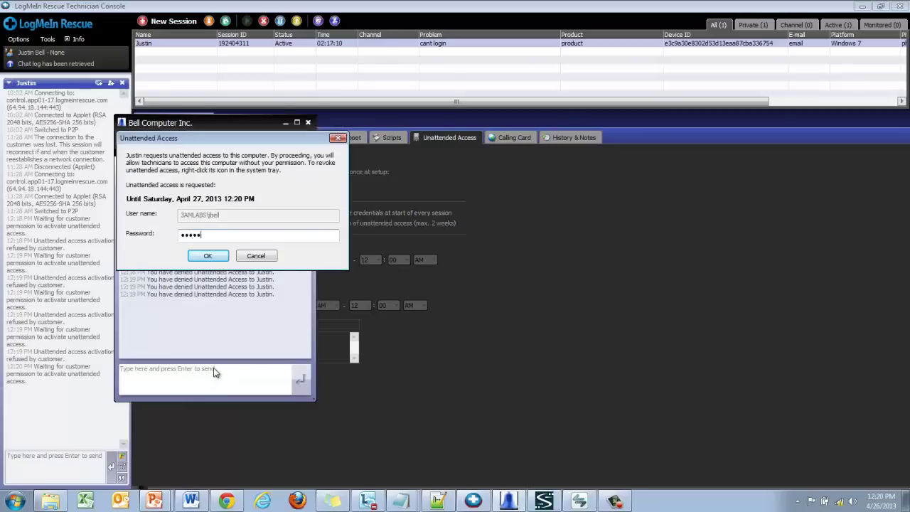
key("Return")
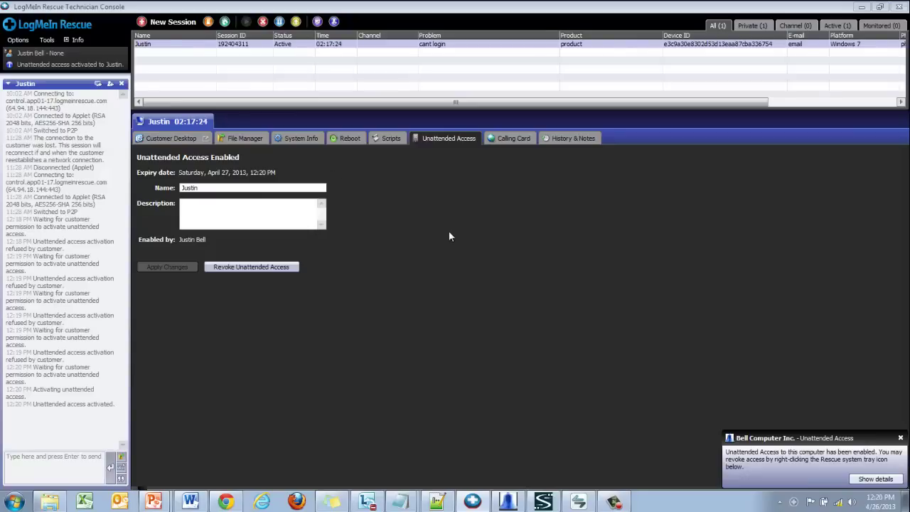
left_click(208, 21)
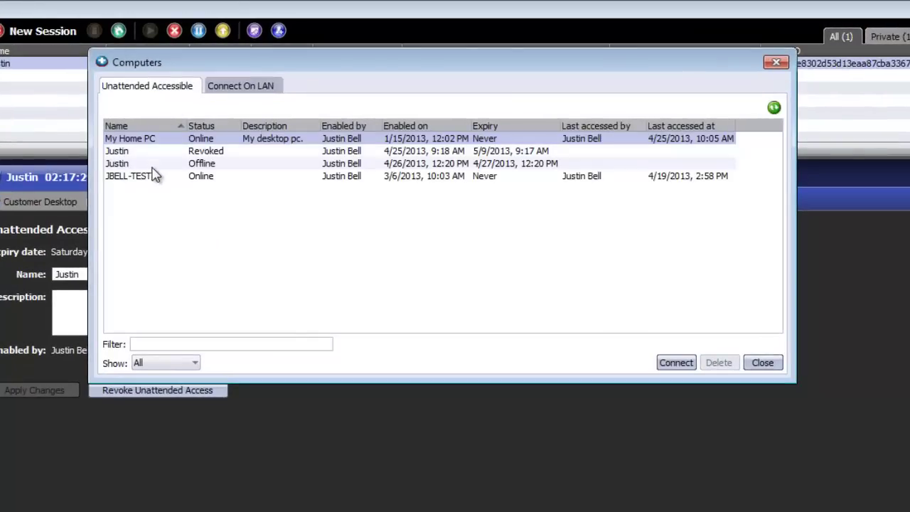
Connect to the newly enabled unattended computer from the Computers list, then close the list.
mouse_move(162, 158)
left_click(216, 164)
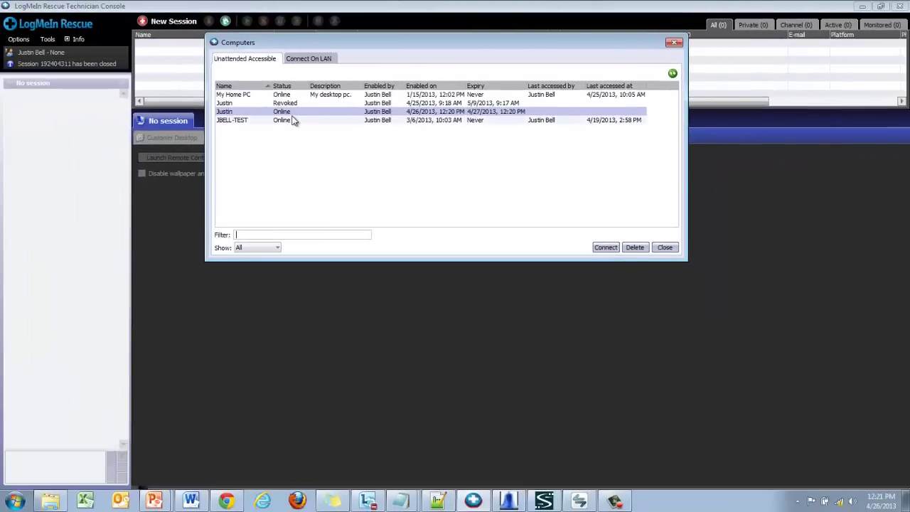
double_click(291, 112)
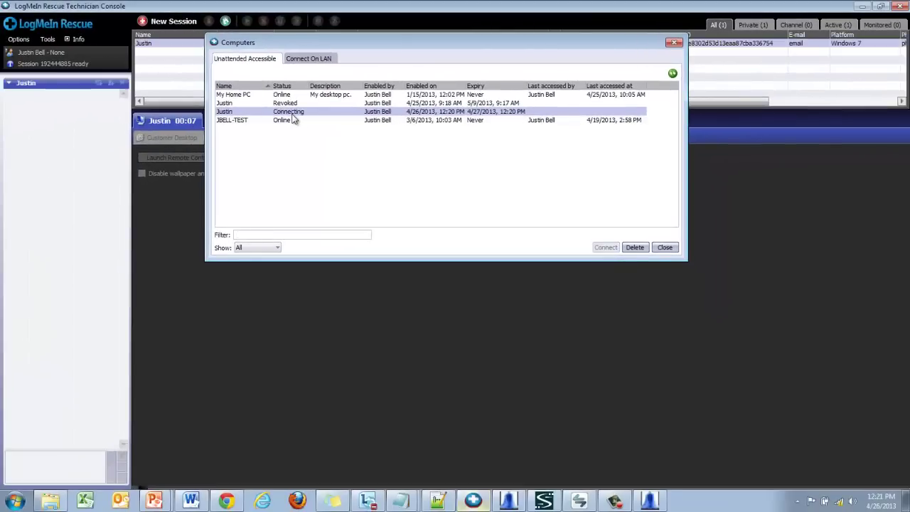
left_click(665, 247)
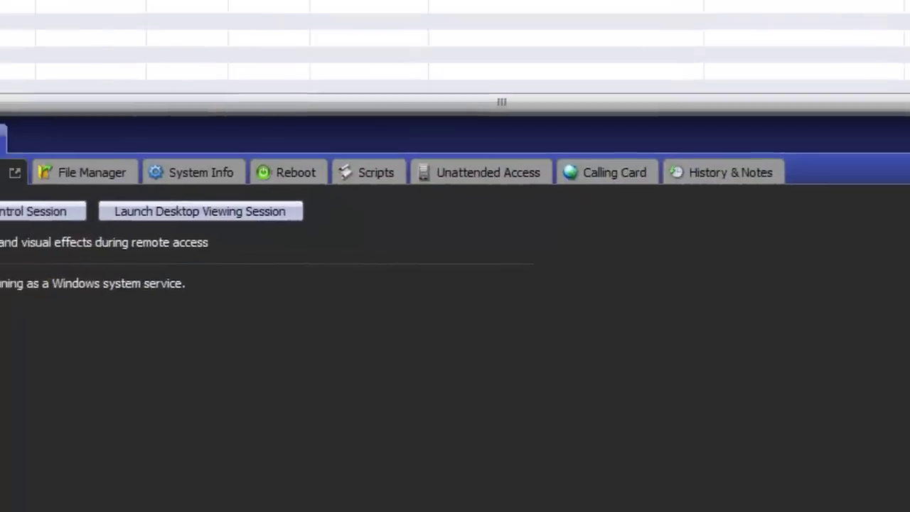
End the unattended session and view the Unattended Access history details.
left_click(218, 22)
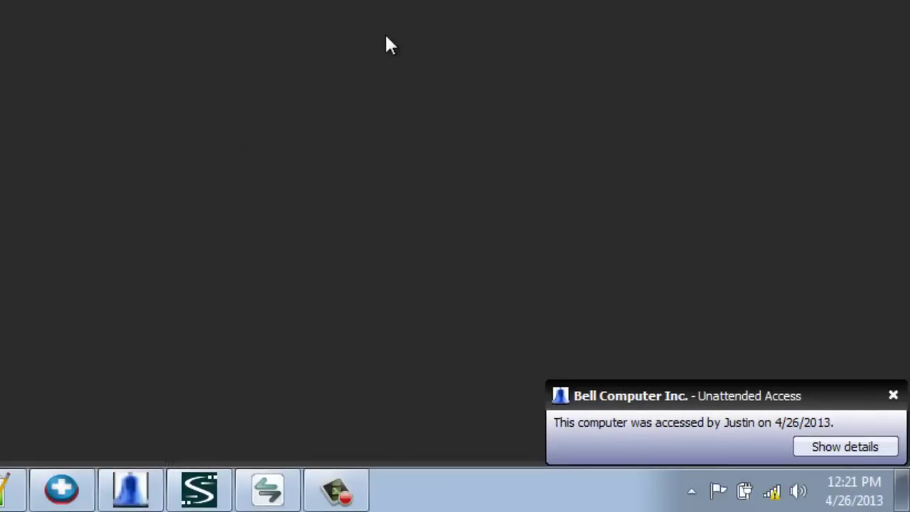
left_click(846, 446)
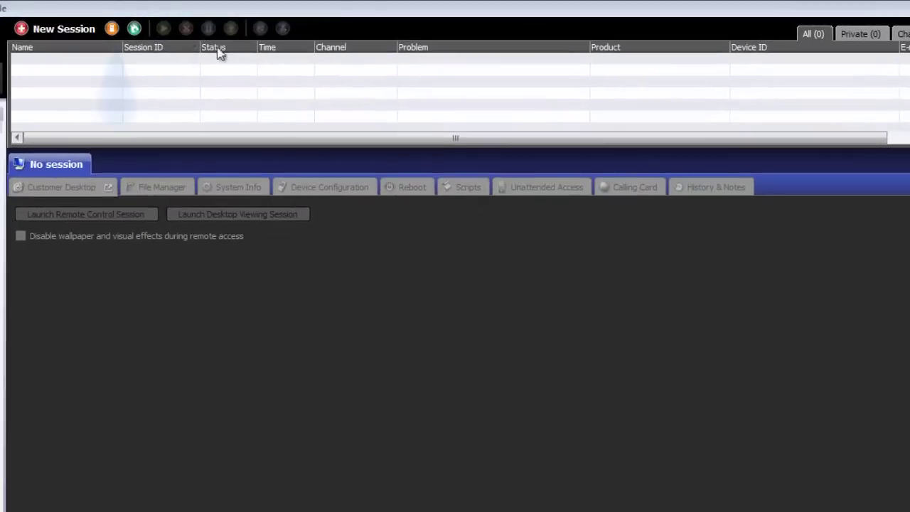
Connect to jbell-test by name from the Connect On LAN tab of Computers.
left_click(118, 27)
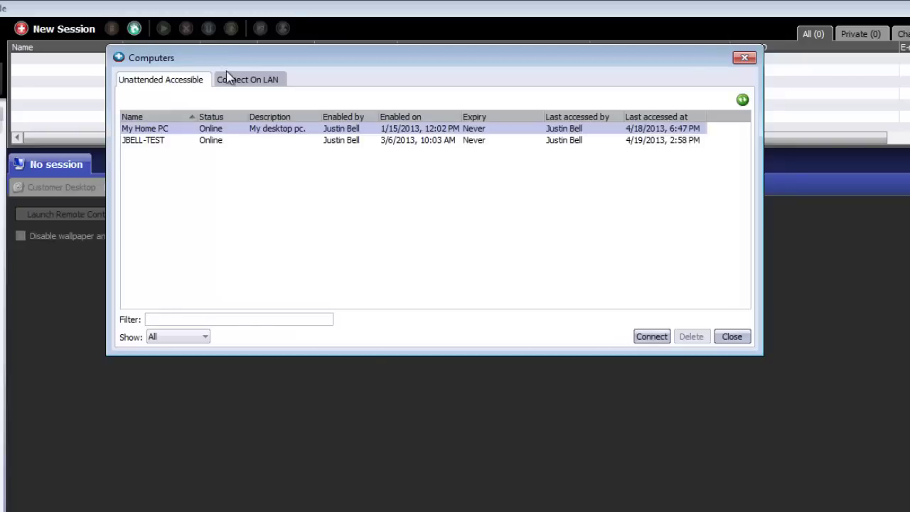
left_click(260, 79)
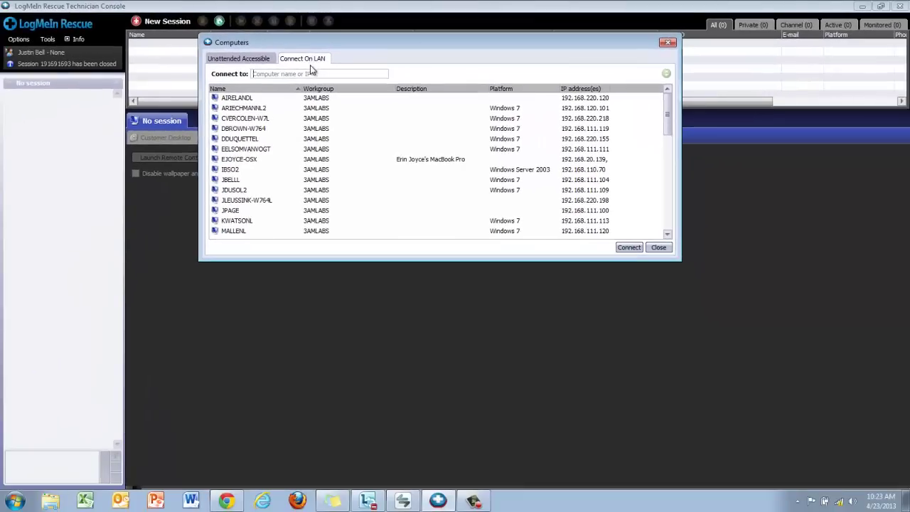
left_click(297, 77)
type("jbell-test")
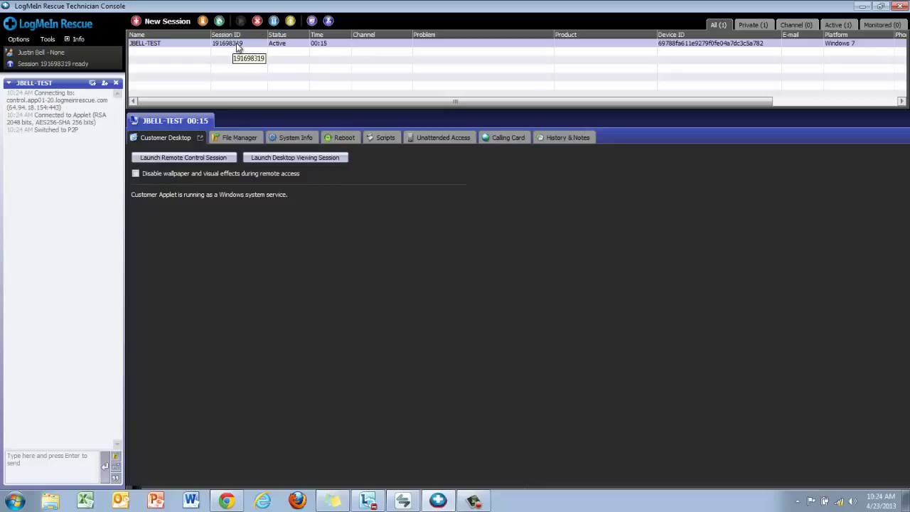
Request a LAN connection to the computer justin-pc.
left_click(209, 24)
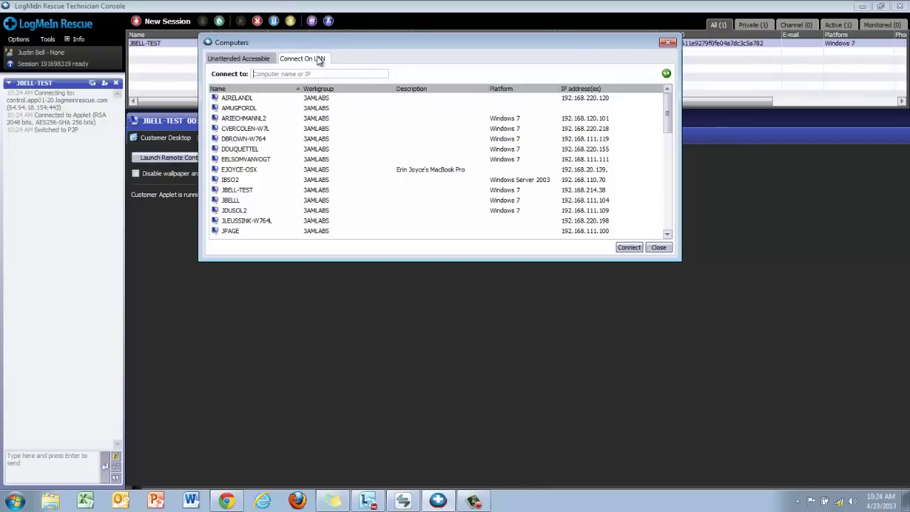
type("justin-pc")
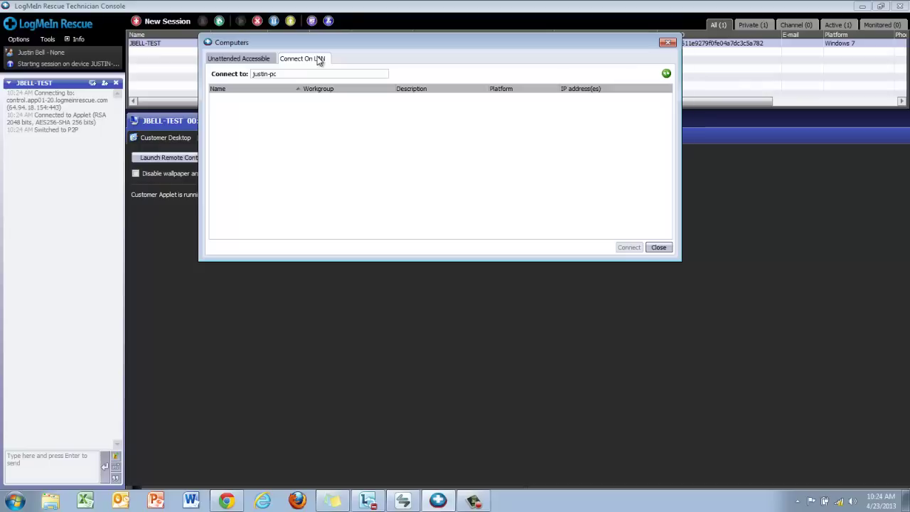
left_click(656, 247)
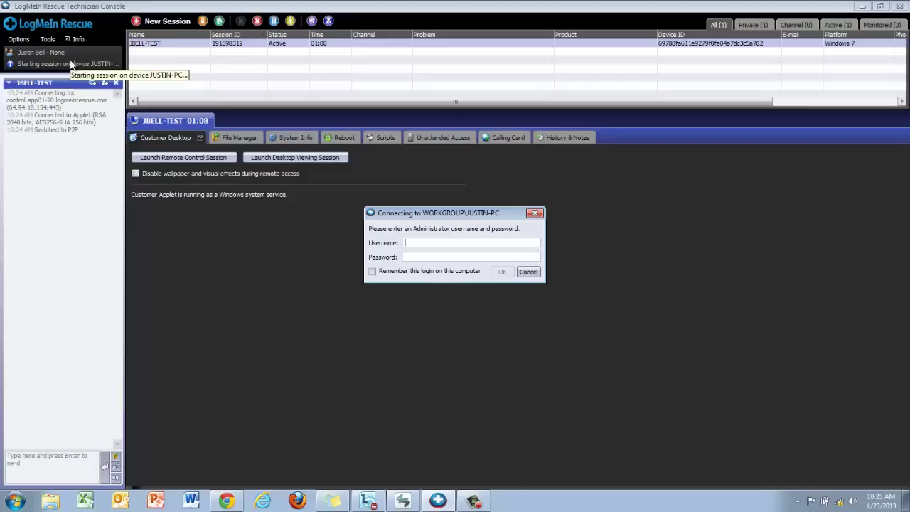
Submit the administrator username and password for the justin-pc connection.
type("justin")
key("Tab")
type("********")
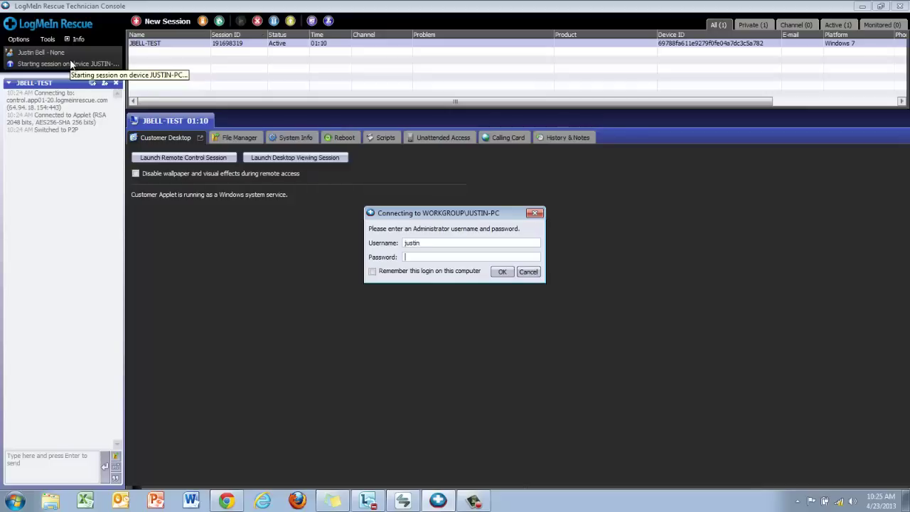
key("Return")
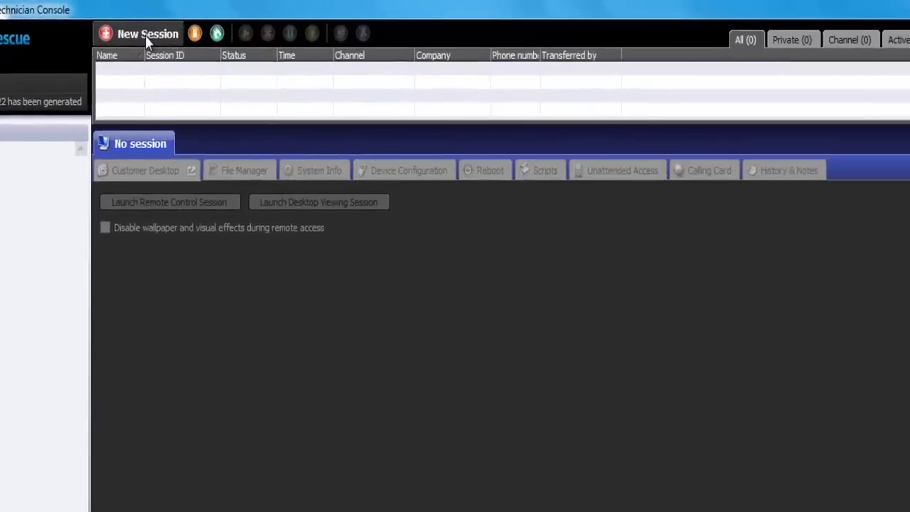
Create a new session and send its SMS invitation to the customer's pasted phone number.
left_click(260, 21)
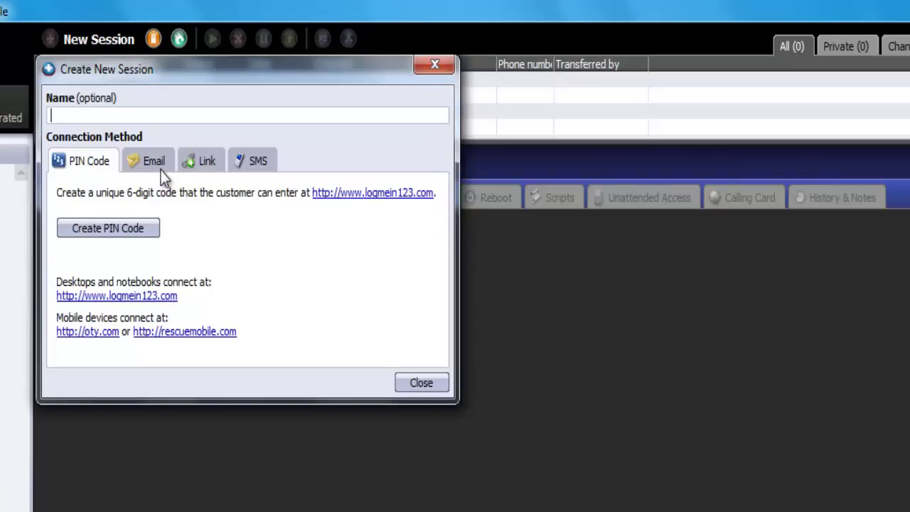
left_click(255, 161)
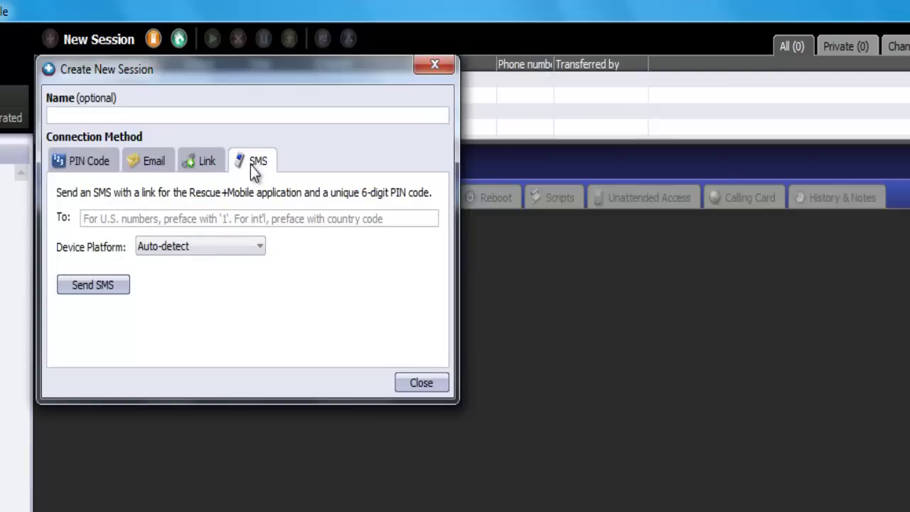
left_click(236, 217)
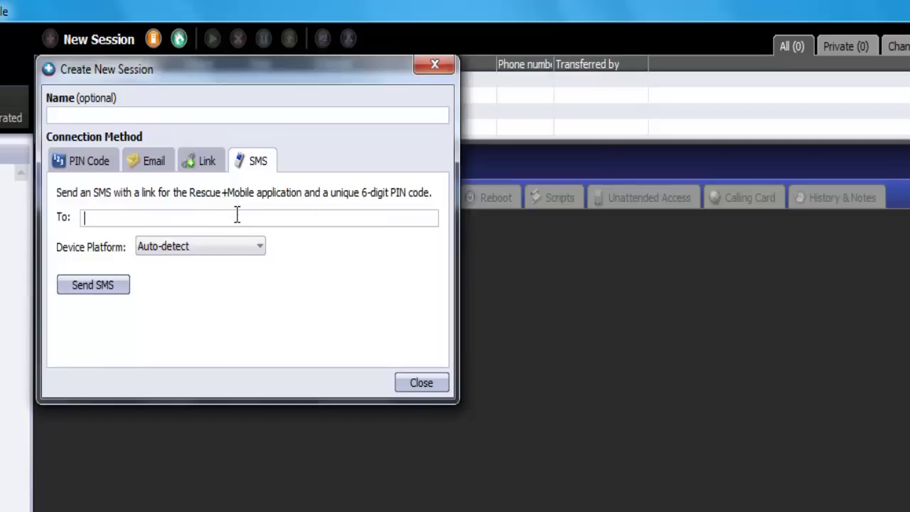
key("ctrl+v")
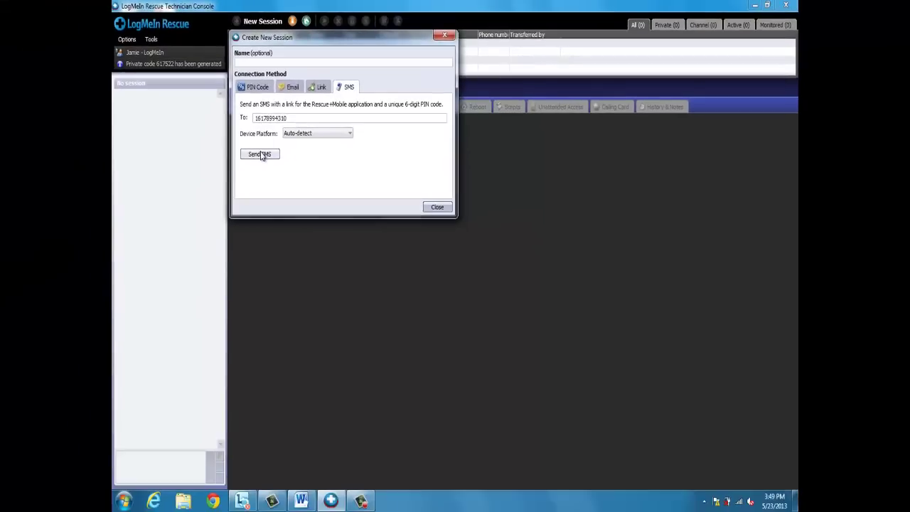
left_click(188, 213)
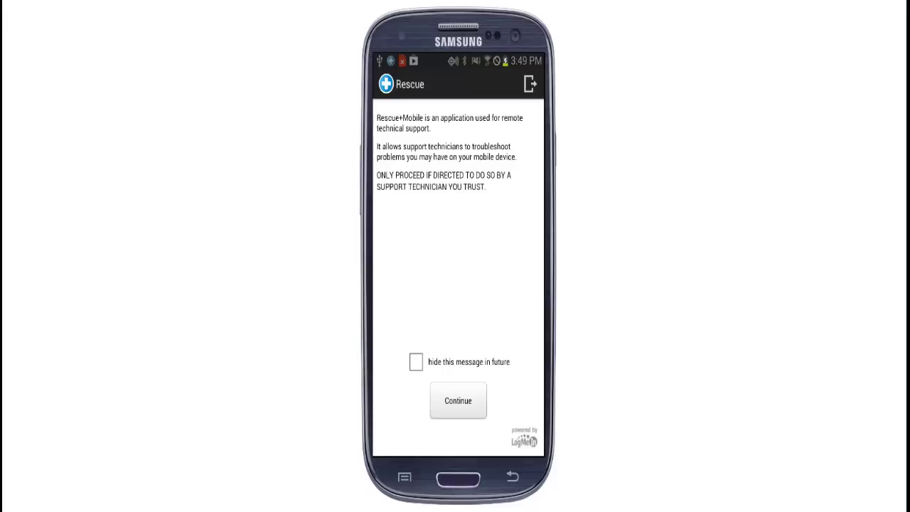
Enter the six-digit PIN from the SMS in Rescue+Mobile and accept the EULA.
left_click(458, 400)
left_click(418, 182)
left_click(411, 237)
left_click(458, 186)
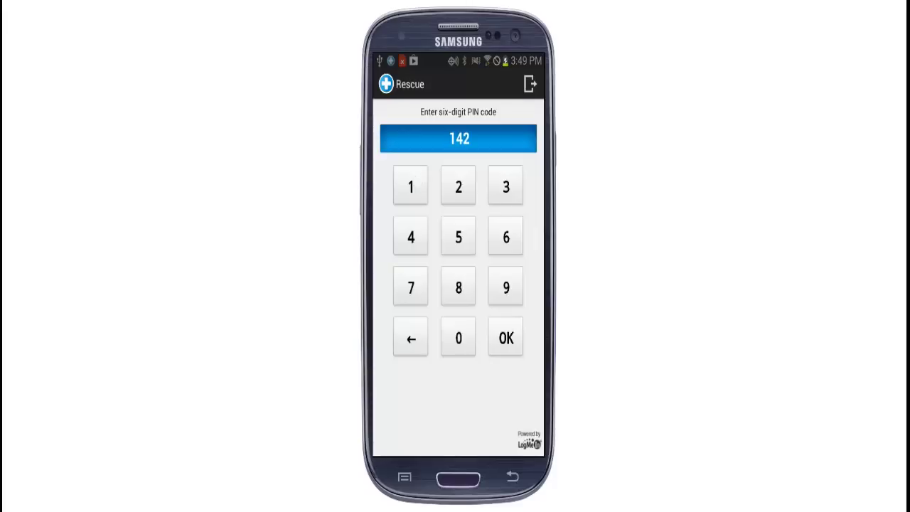
left_click(505, 187)
left_click(459, 186)
left_click(410, 186)
left_click(458, 287)
left_click(505, 337)
left_click(423, 435)
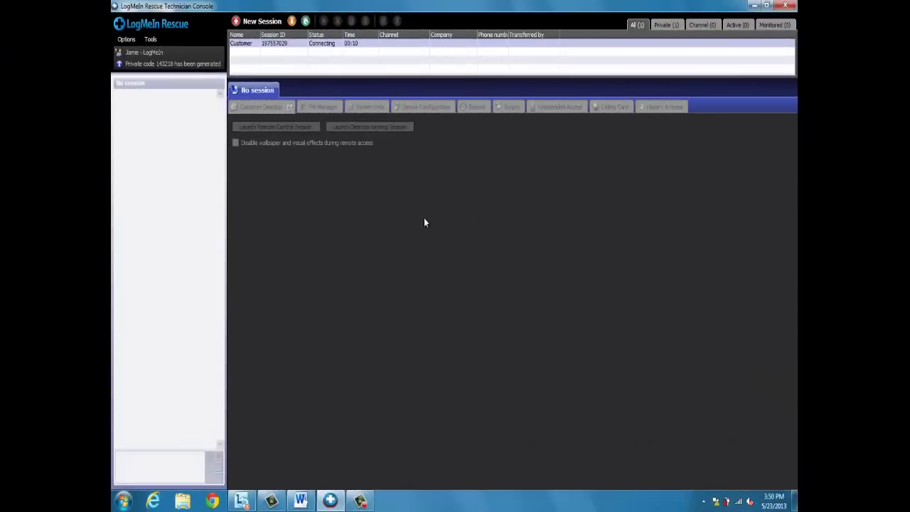
Start the waiting phone customer session and launch remote control of it.
left_click(324, 21)
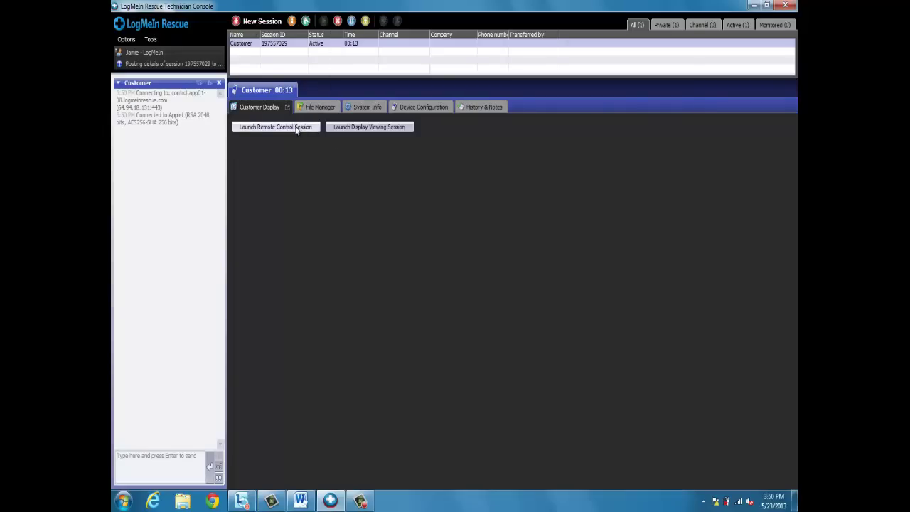
left_click(296, 127)
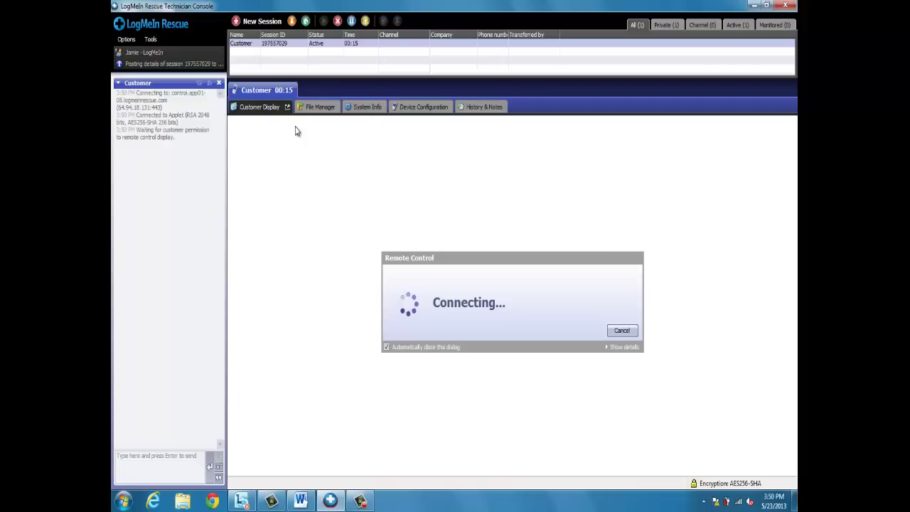